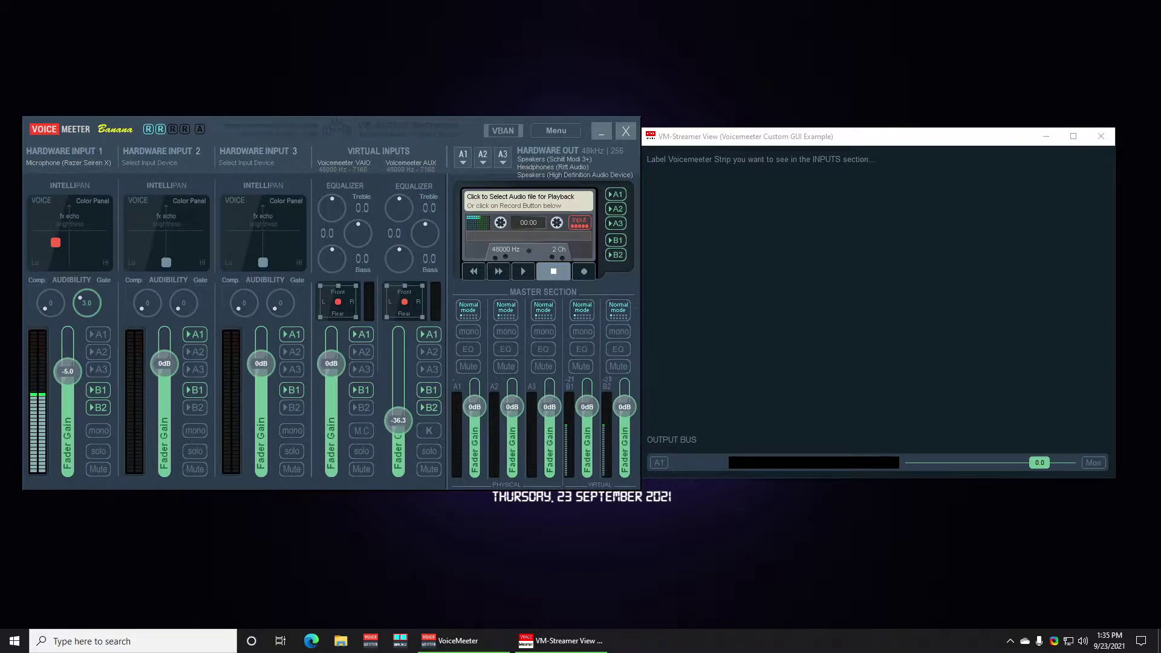
- Name the first hardware input Mic and return its gain to -5.0 dB
drag(818, 139, 833, 135)
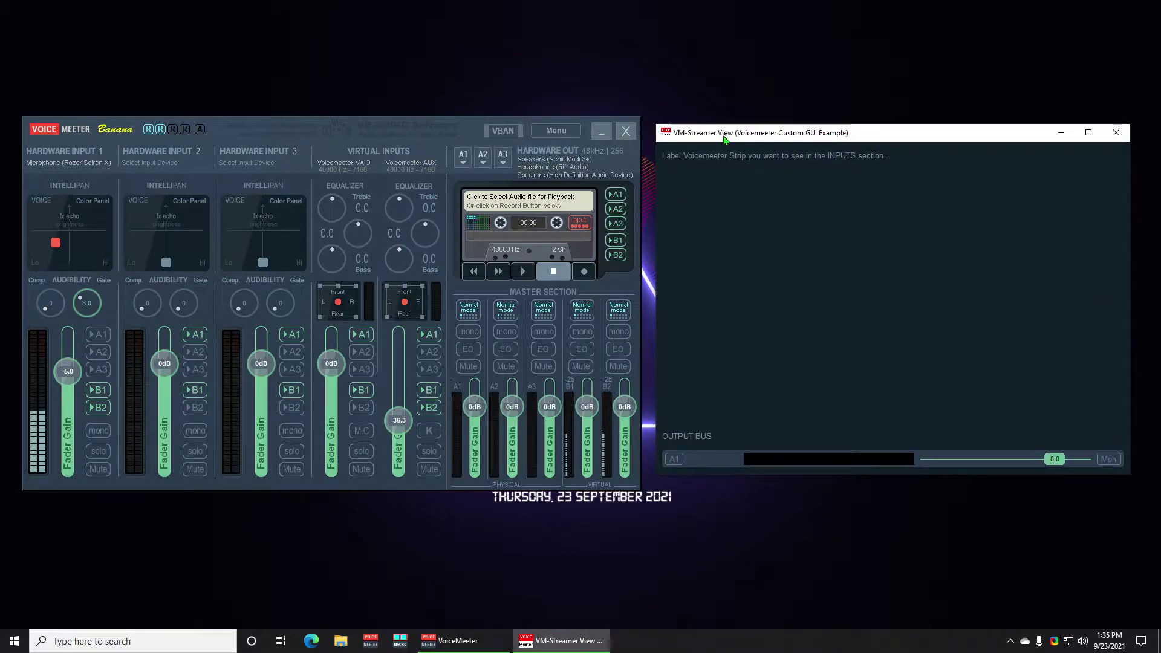
drag(761, 138, 753, 149)
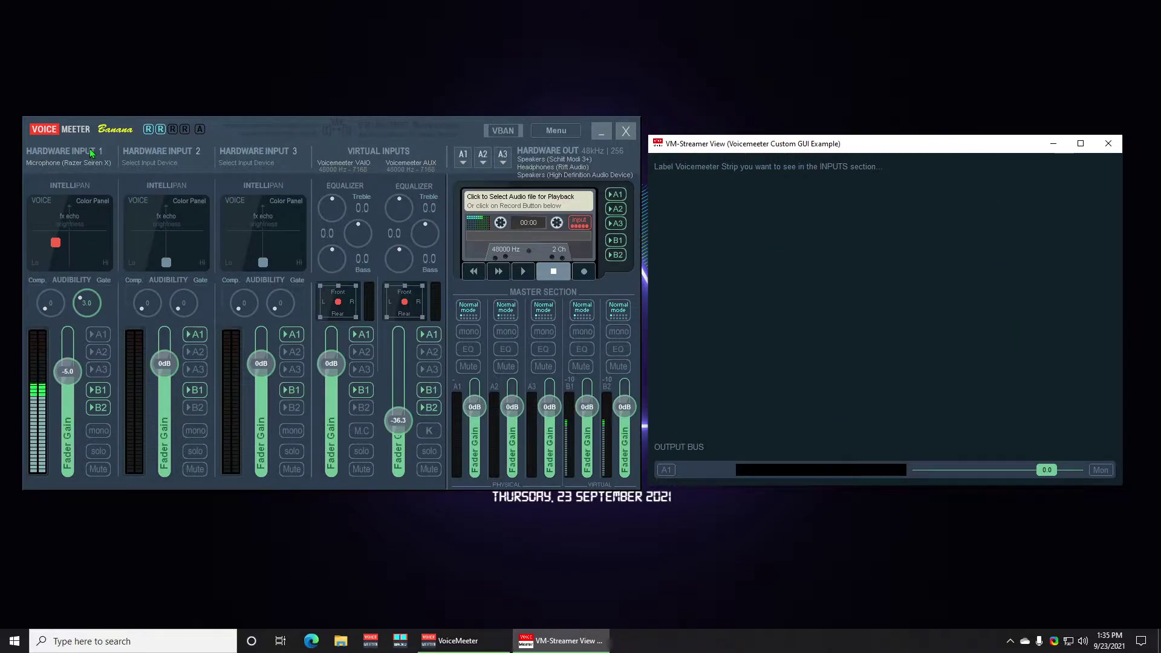
right_click(64, 151)
text(Mi)
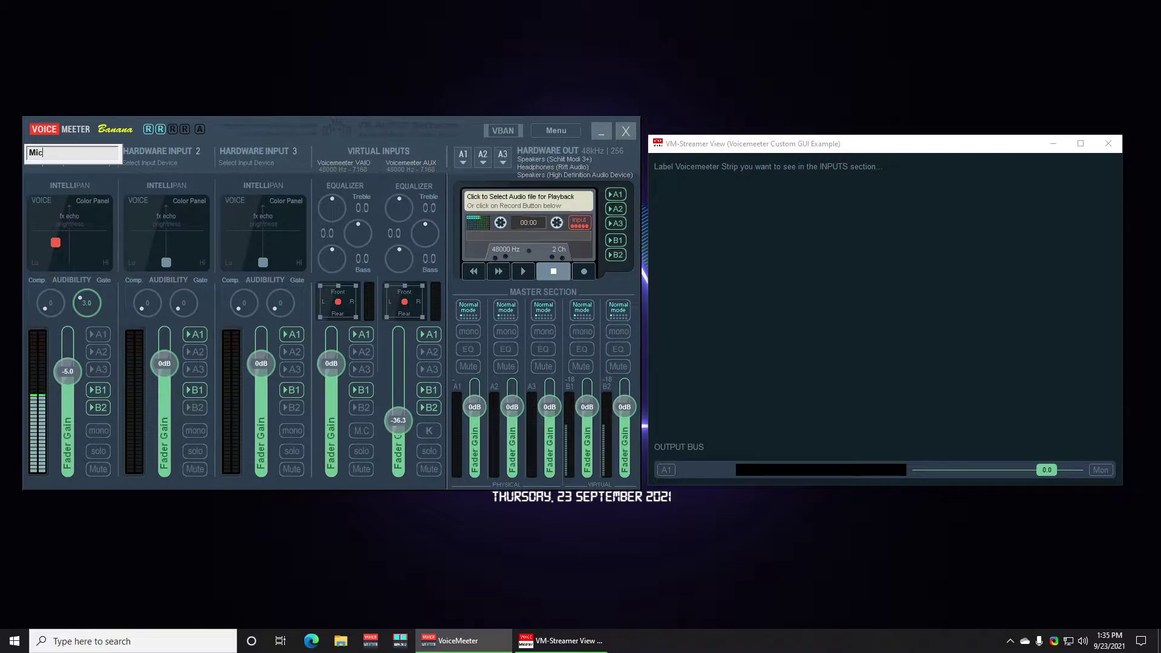
text(c)
key(Return)
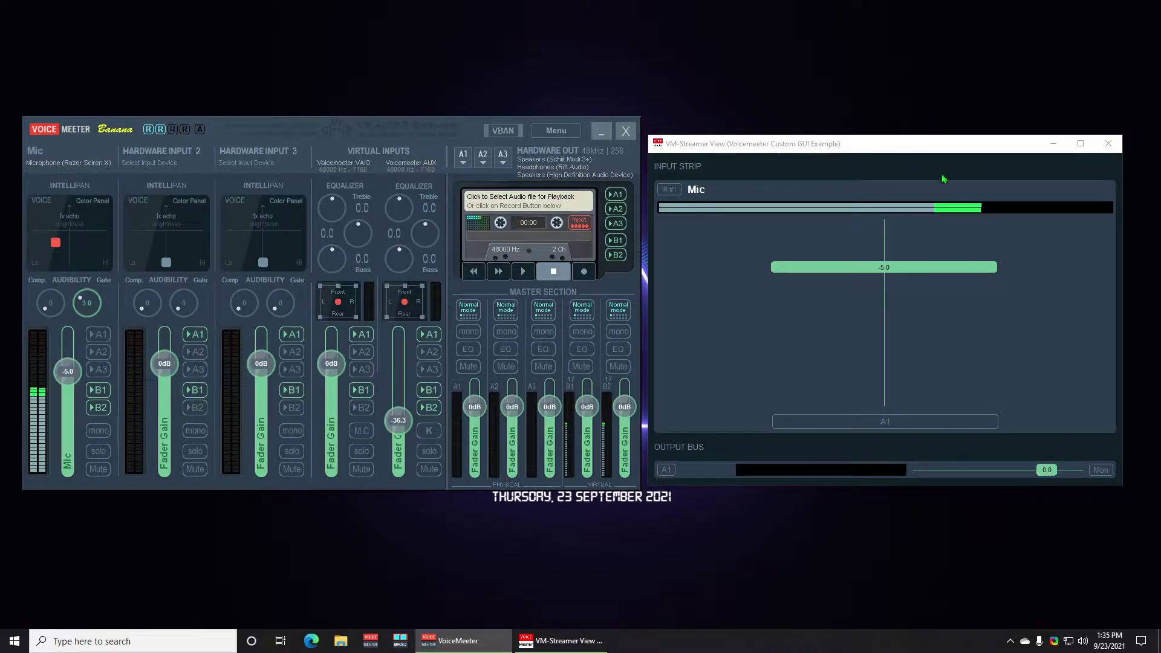
mouse_move(891, 269)
mouse_down()
mouse_move(893, 328)
mouse_move(895, 272)
mouse_up()
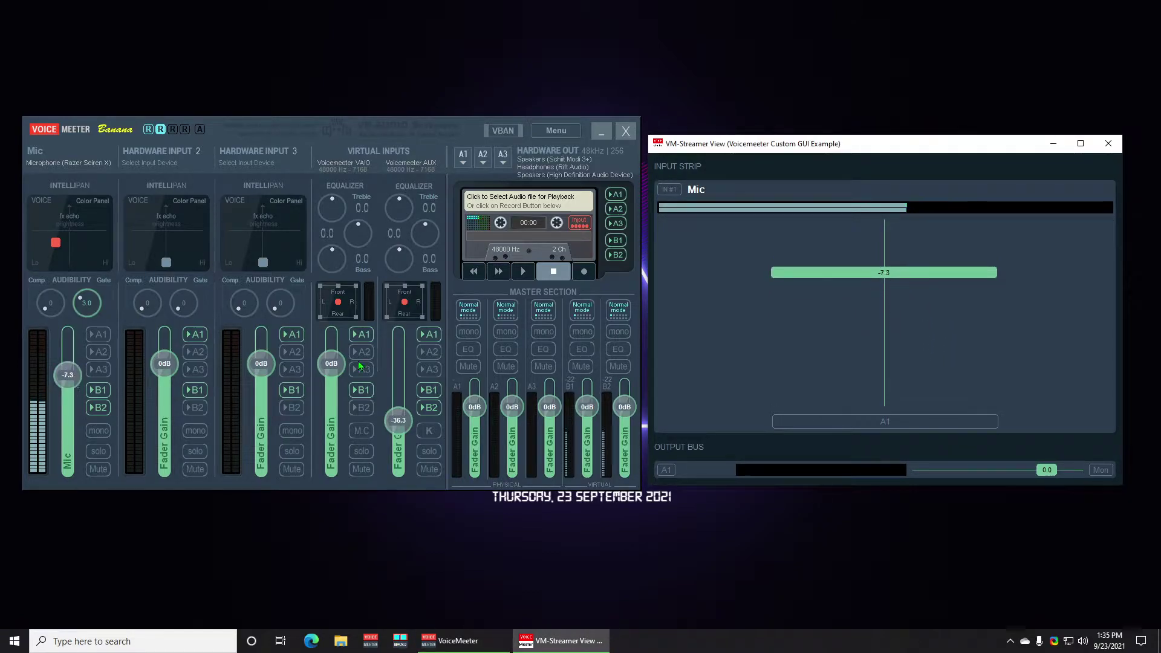
drag(68, 375, 68, 371)
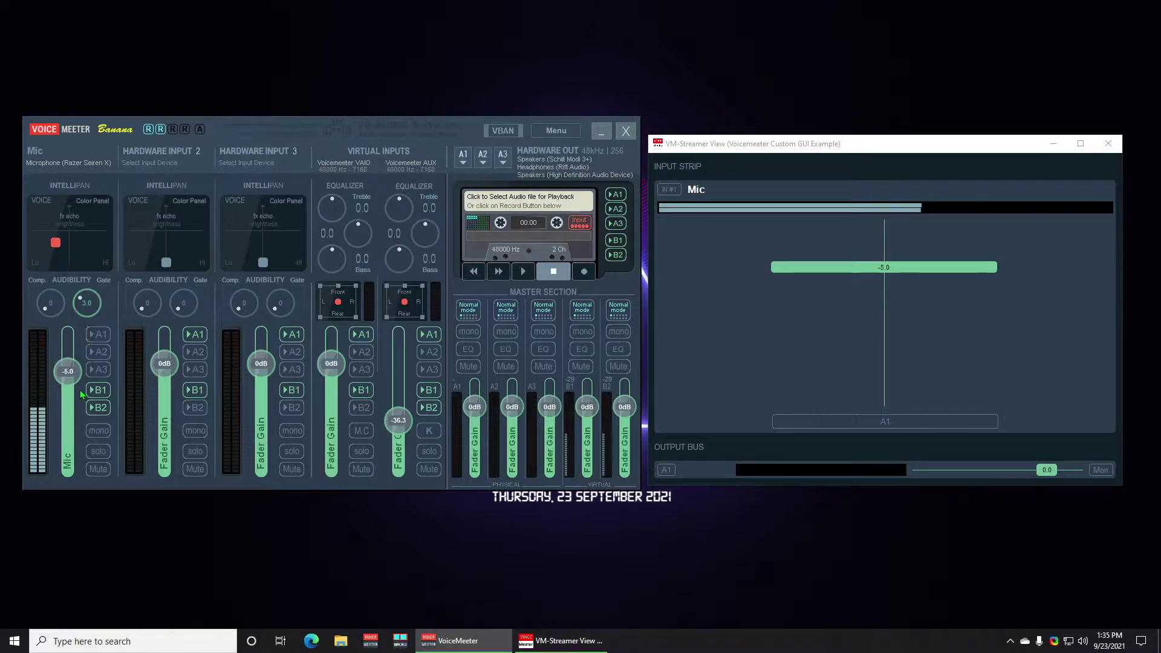
- Name the second input Discord, feed it from CABLE Output, and lower it to -5.4 dB
right_click(200, 156)
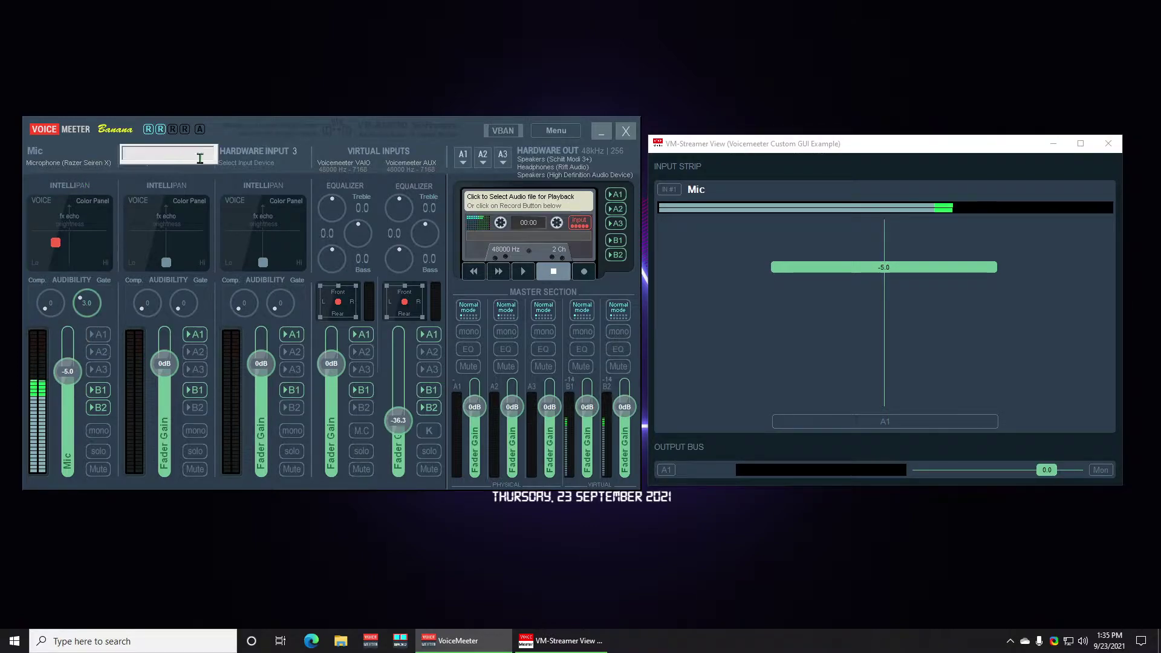
text(Discord)
key(Return)
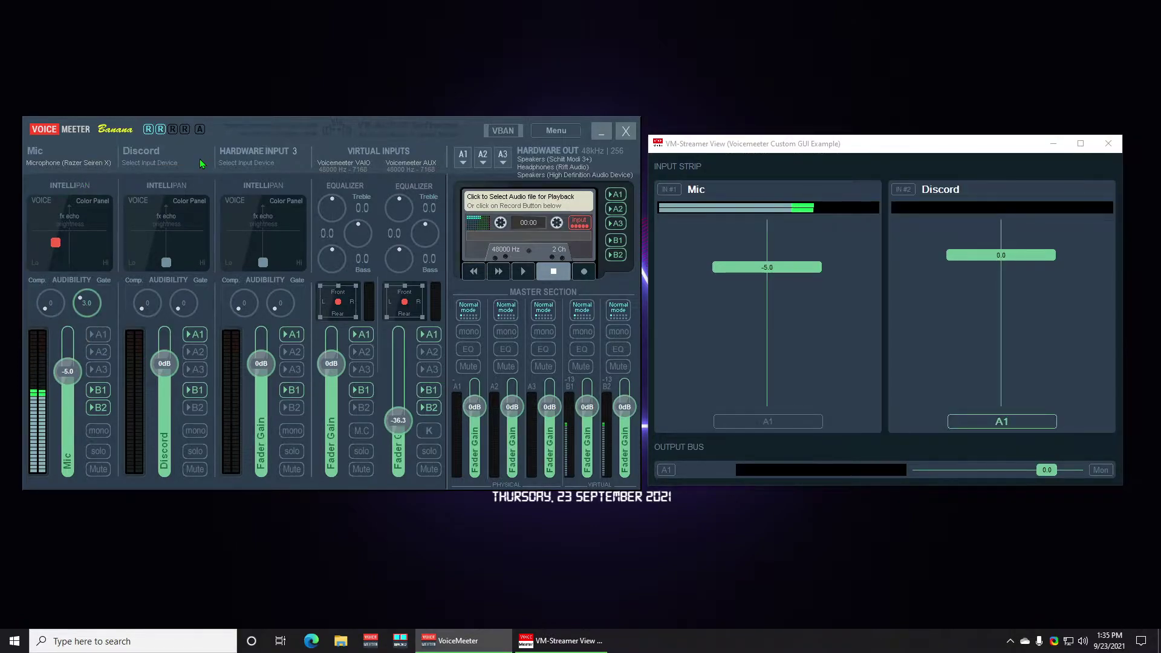
click(200, 159)
click(293, 180)
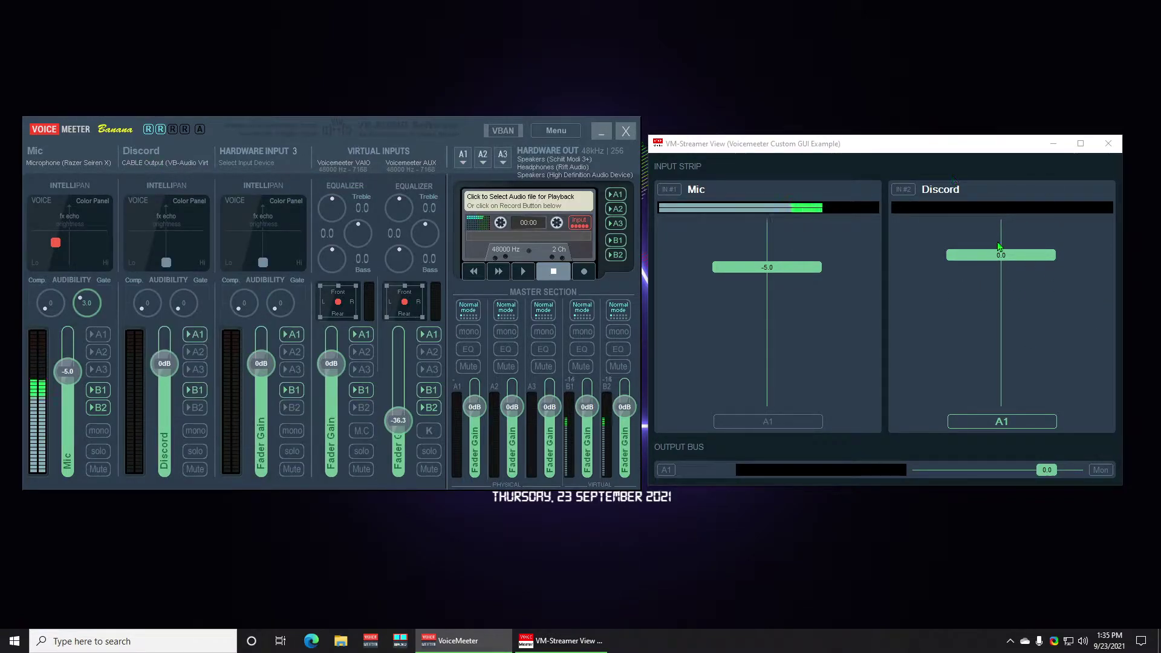
mouse_move(1003, 259)
mouse_down()
mouse_move(1007, 310)
mouse_move(986, 379)
mouse_move(978, 357)
mouse_move(996, 272)
mouse_up()
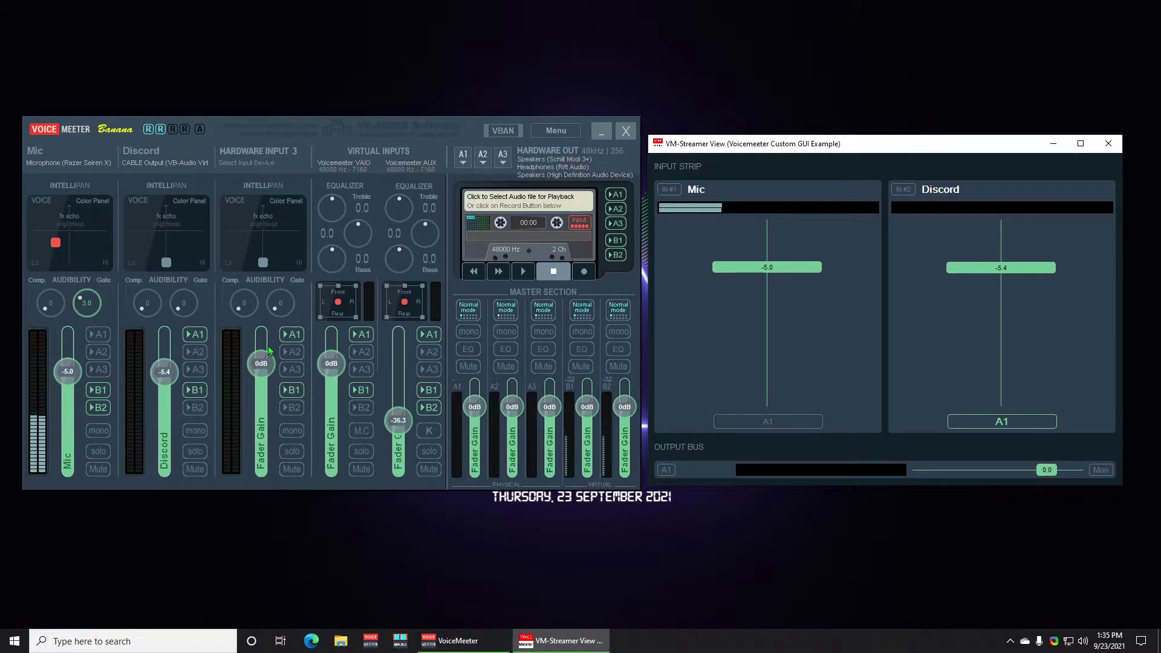
- Turn Hardware Input 3 down to -60 and remove its B1 and A1 routing
drag(261, 364, 278, 521)
click(291, 390)
click(292, 334)
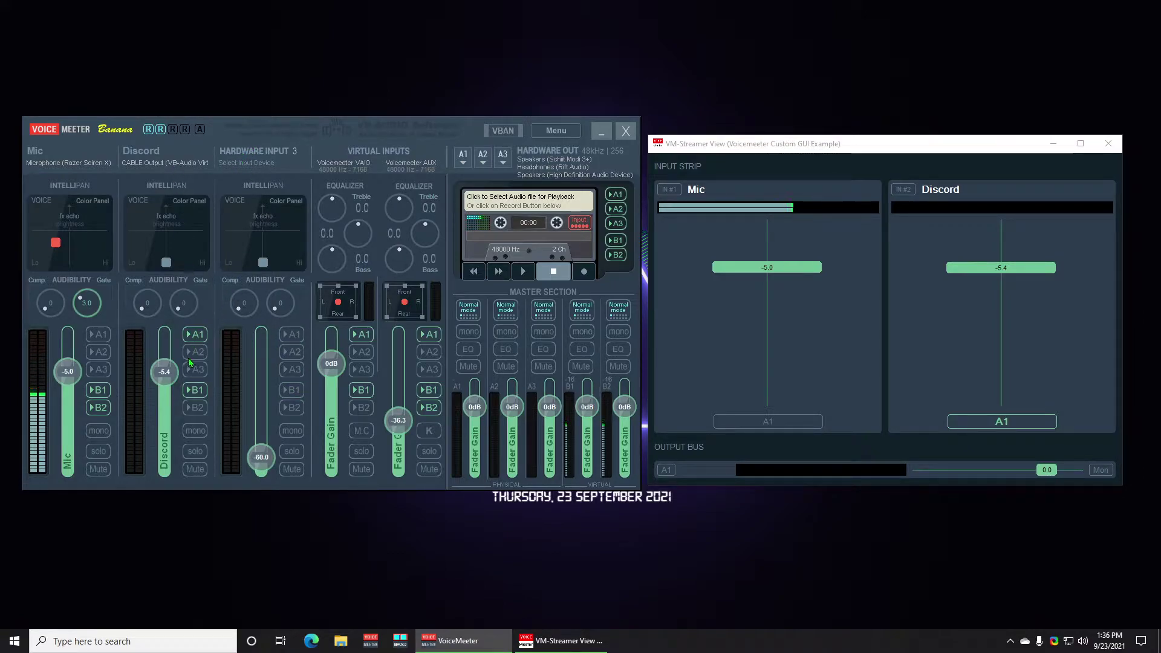
- Rename the two virtual inputs Game/Desktop and Spotify/Browser
click(346, 148)
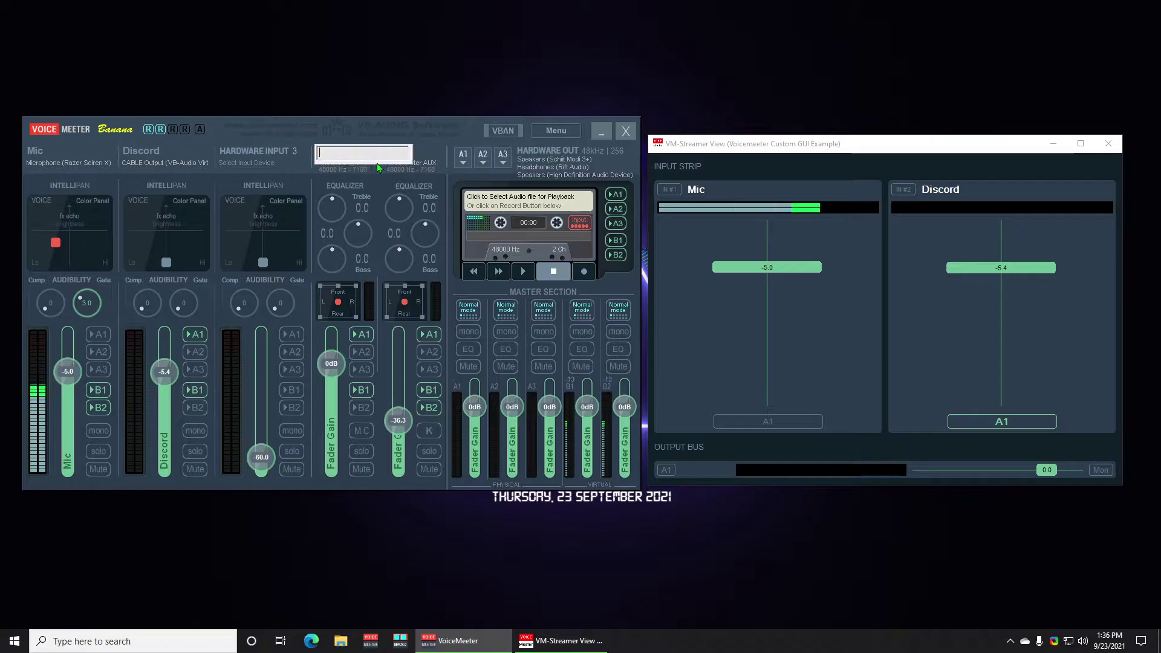
text(Game/Desktop)
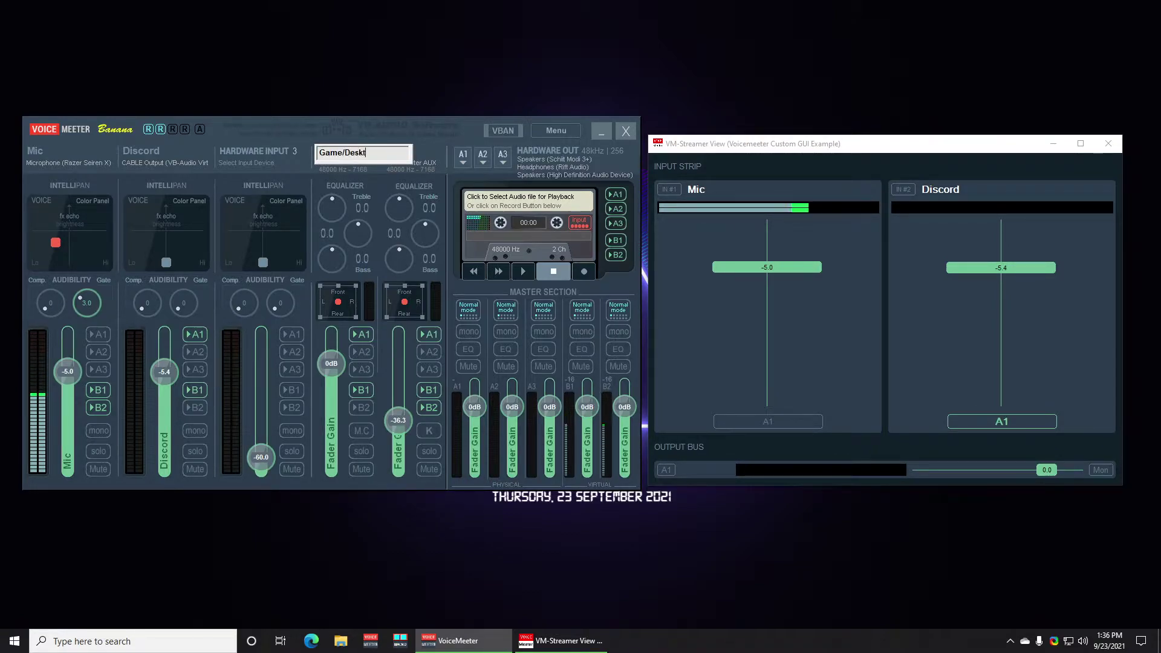
key(Return)
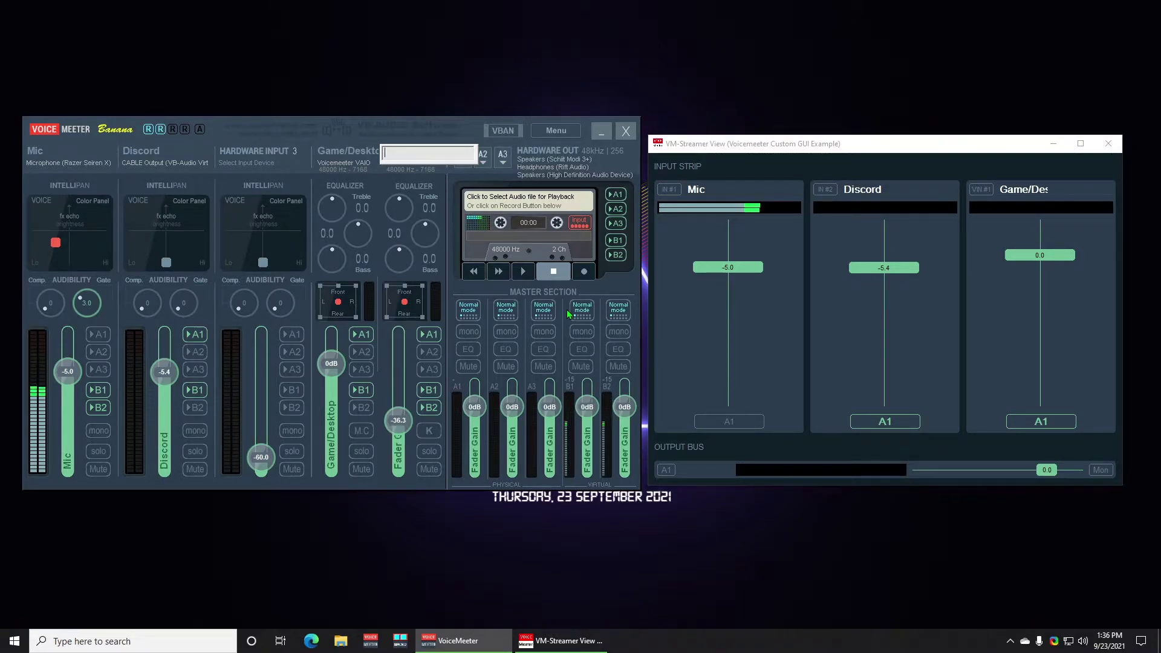
text(tify)
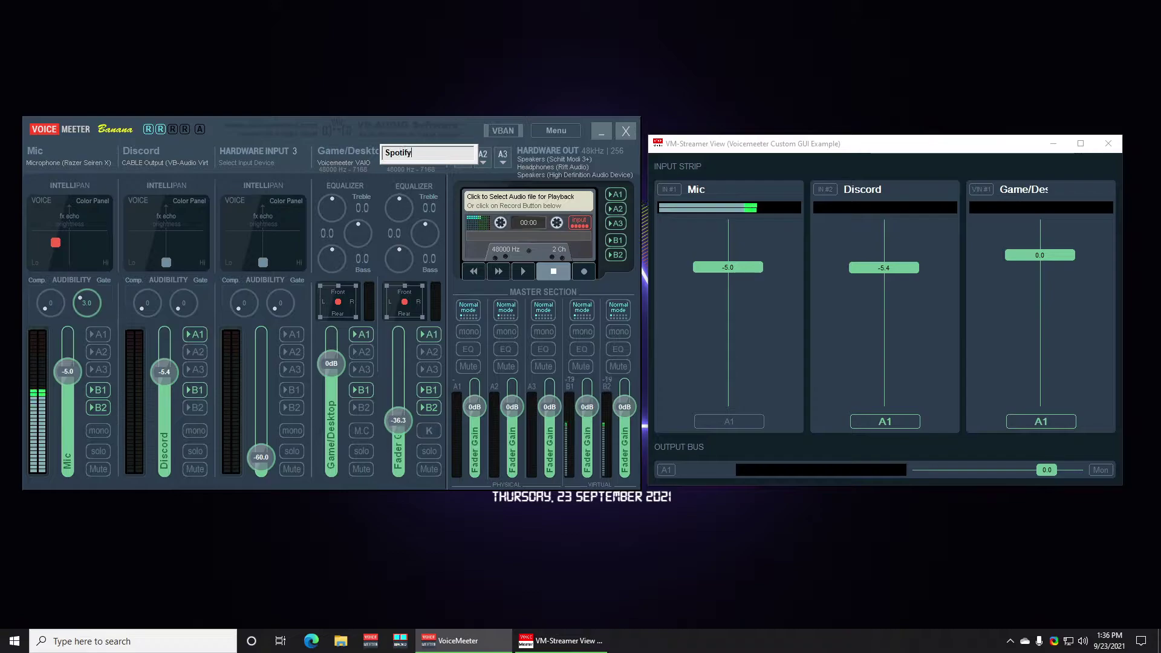
text(/B)
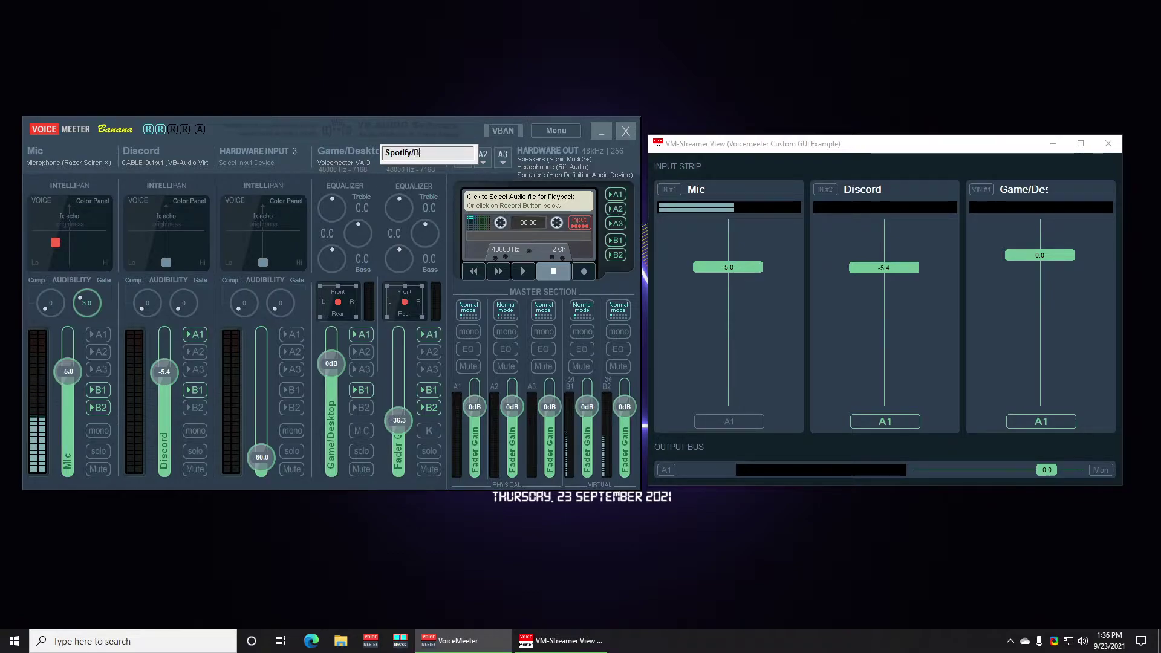
text(rowser)
key(Return)
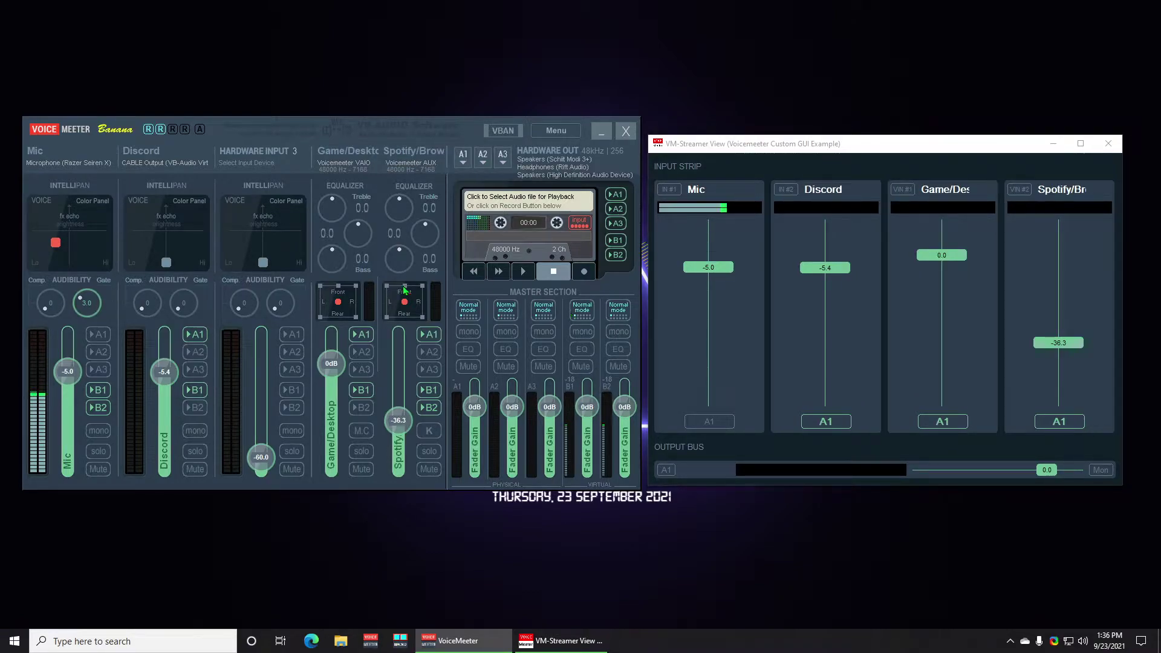
- Set the Spotify/Browser level to -20.0 dB
drag(405, 426, 396, 422)
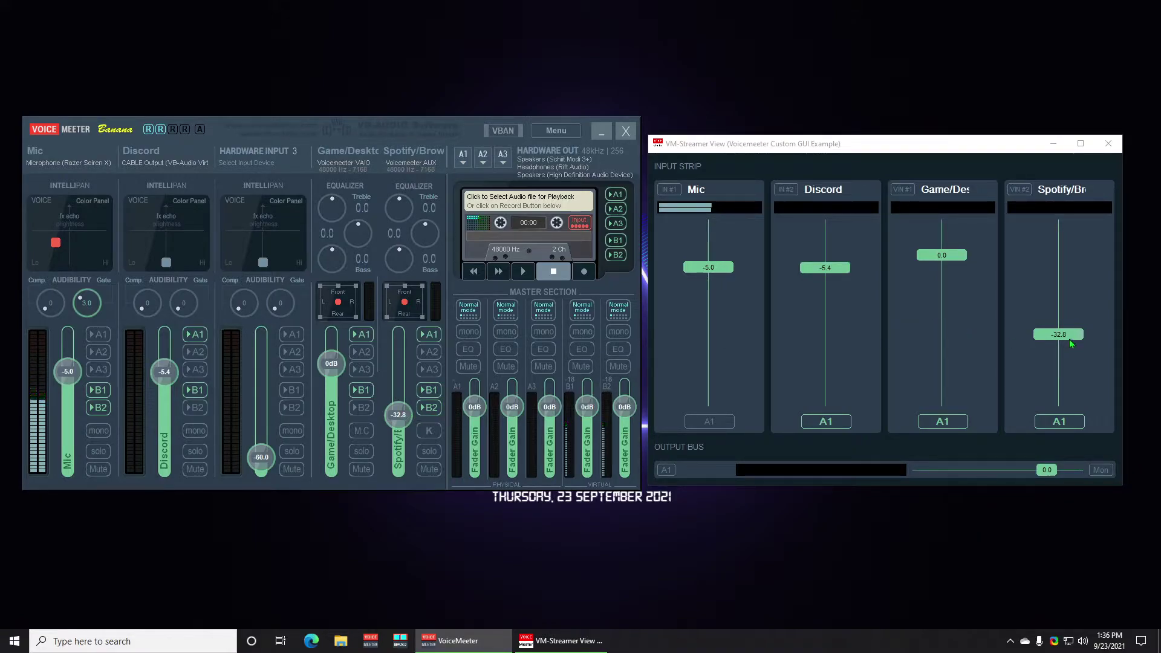
drag(1069, 338, 1065, 303)
drag(398, 394, 400, 396)
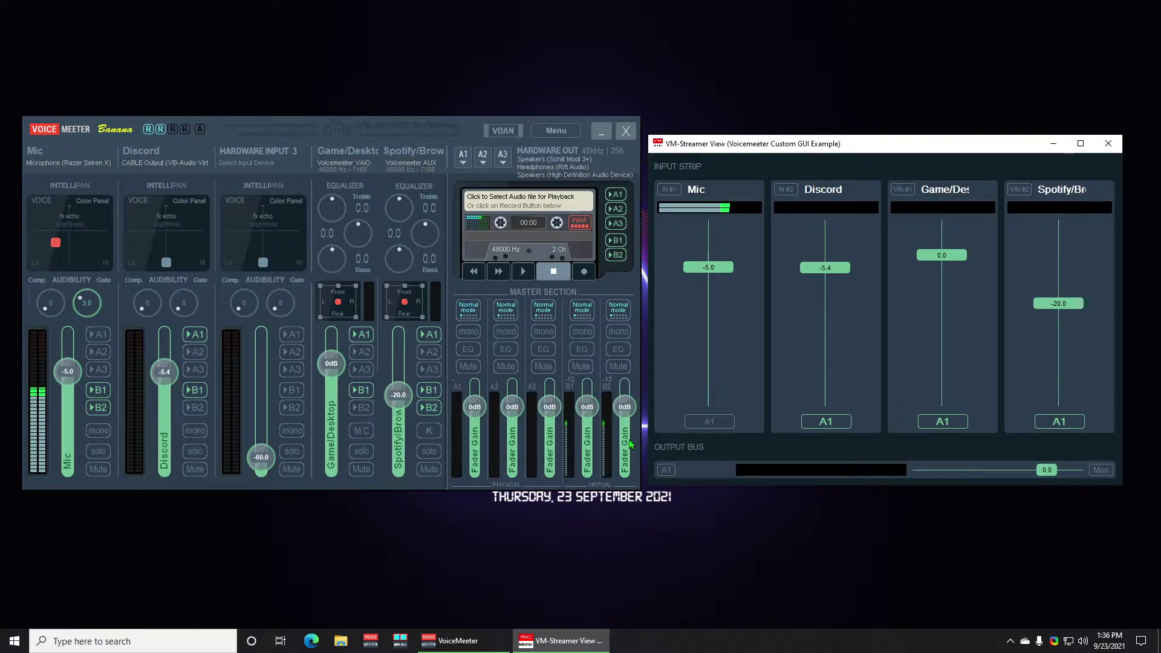
- Unmute the A1 output bus and name it Headphones
click(667, 472)
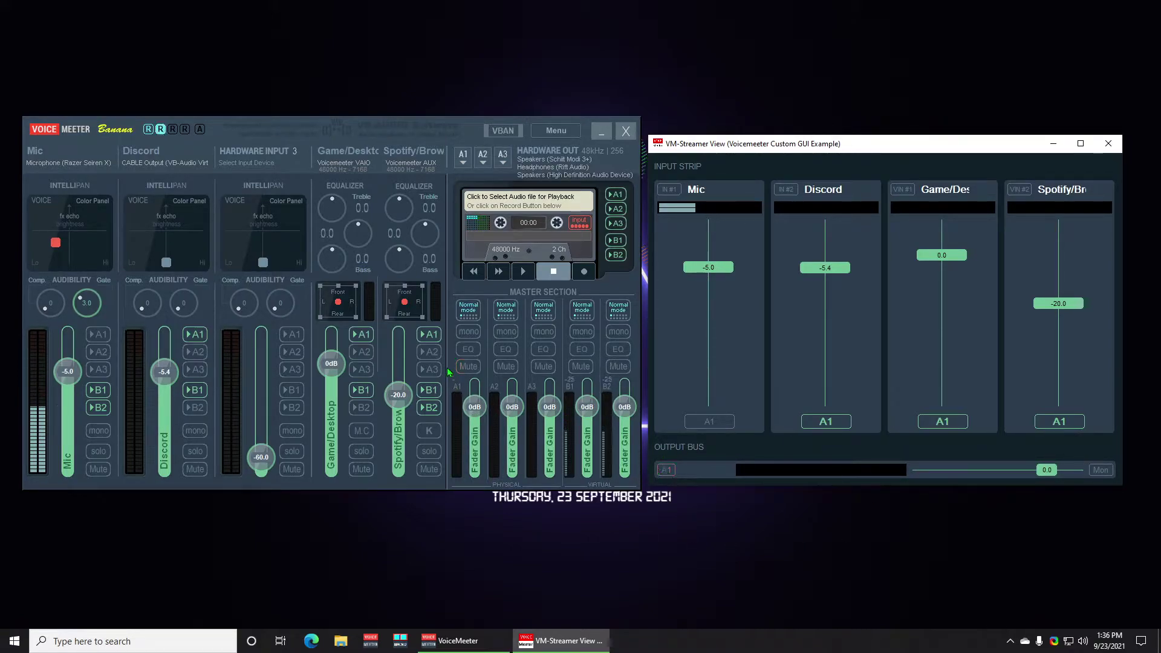
double_click(481, 465)
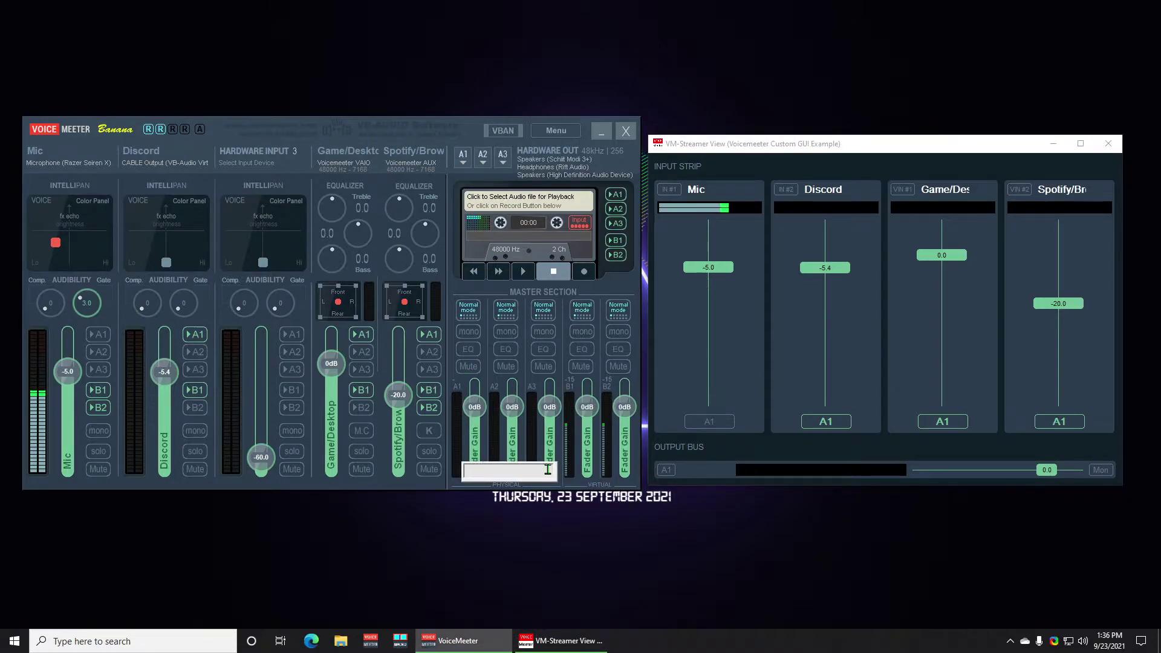
text(Headphone)
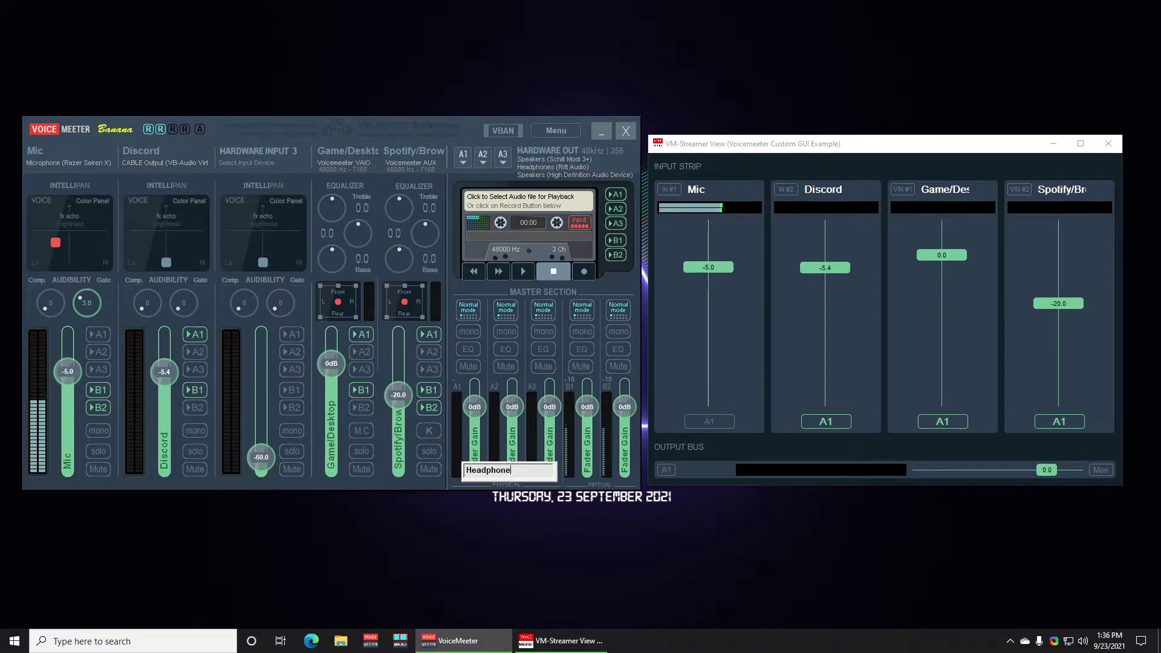
text(s)
key(Return)
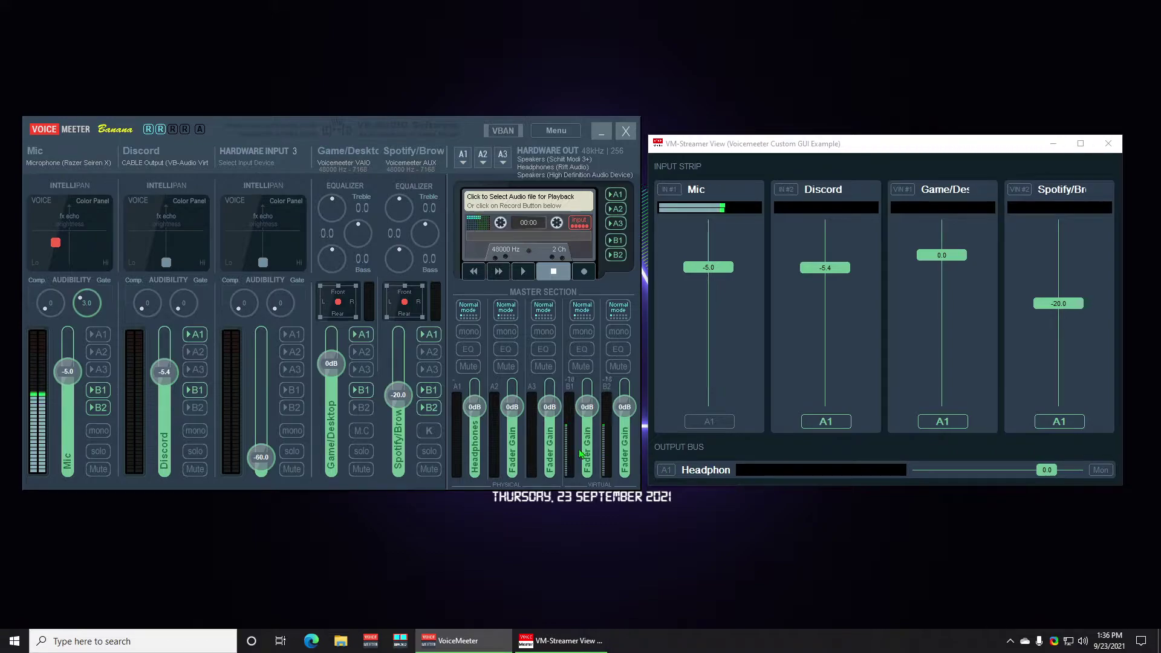
- Name output buses A2 Rift and A3 Speakers
right_click(519, 446)
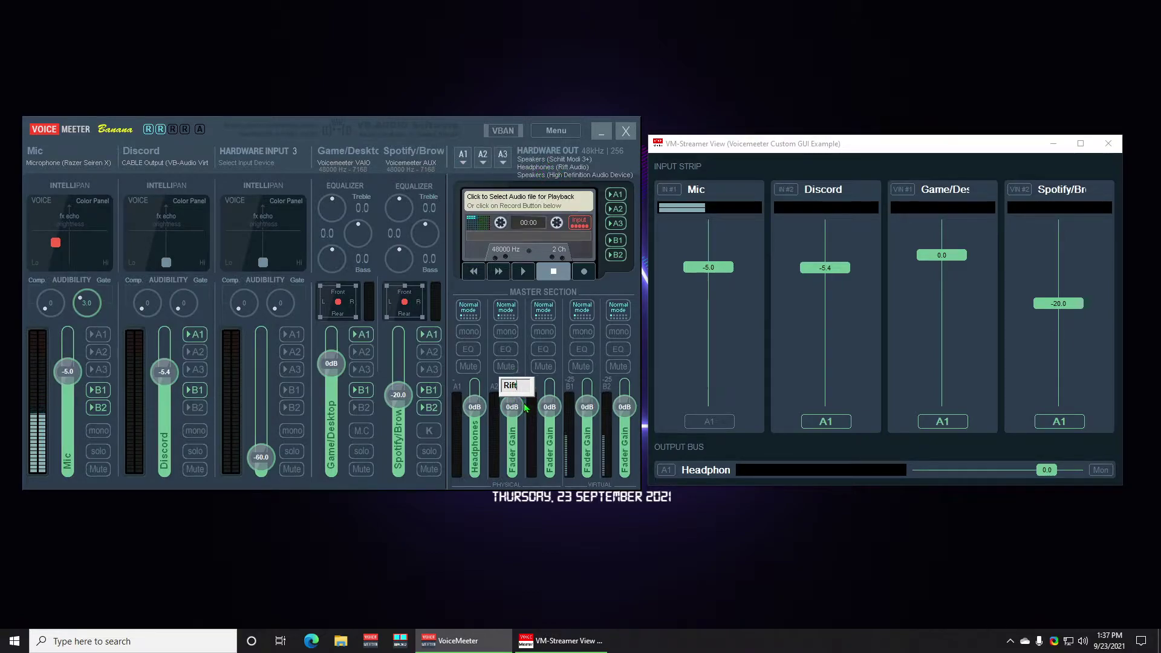
key(Return)
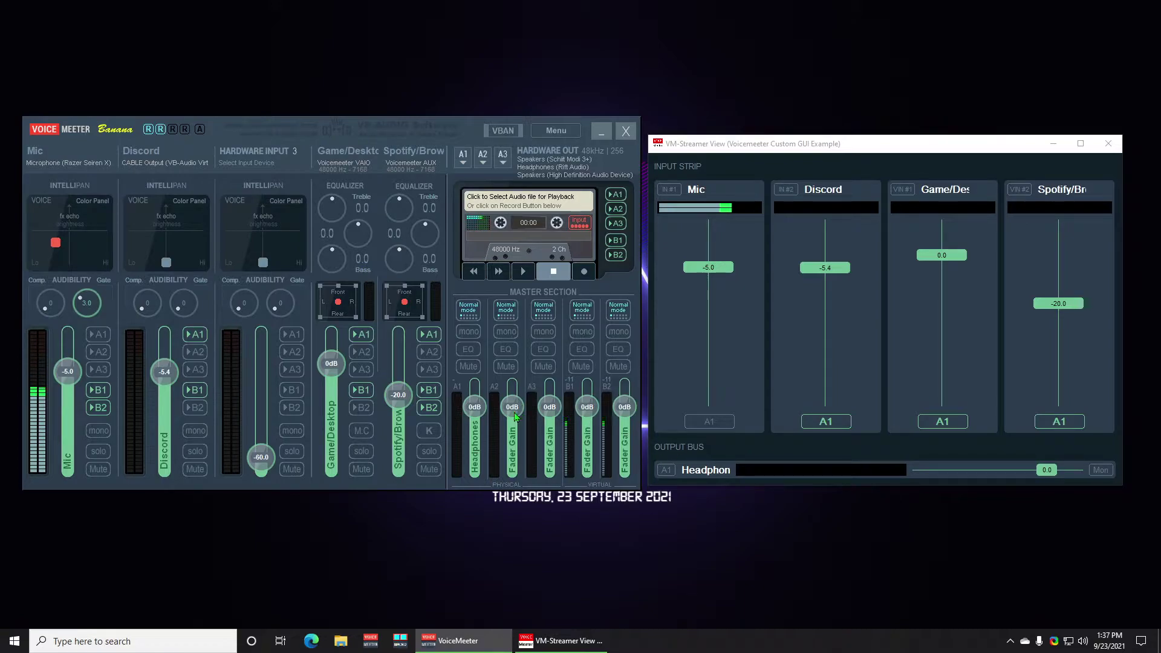
click(588, 440)
text(Rift)
key(Return)
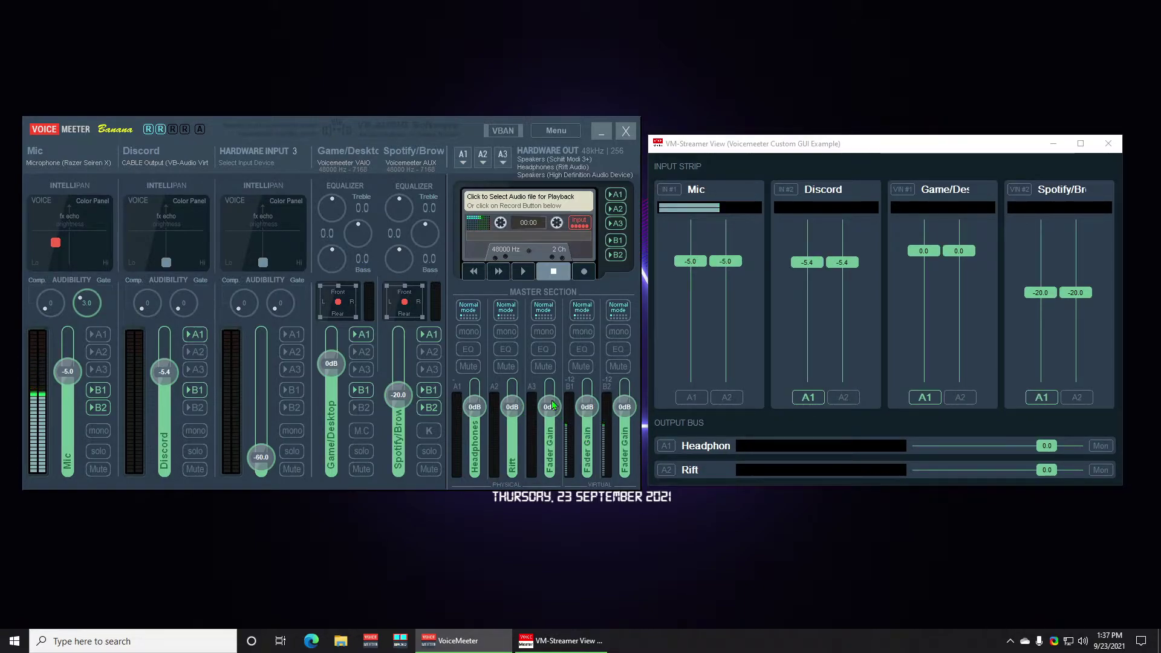
click(552, 465)
text(Speakers)
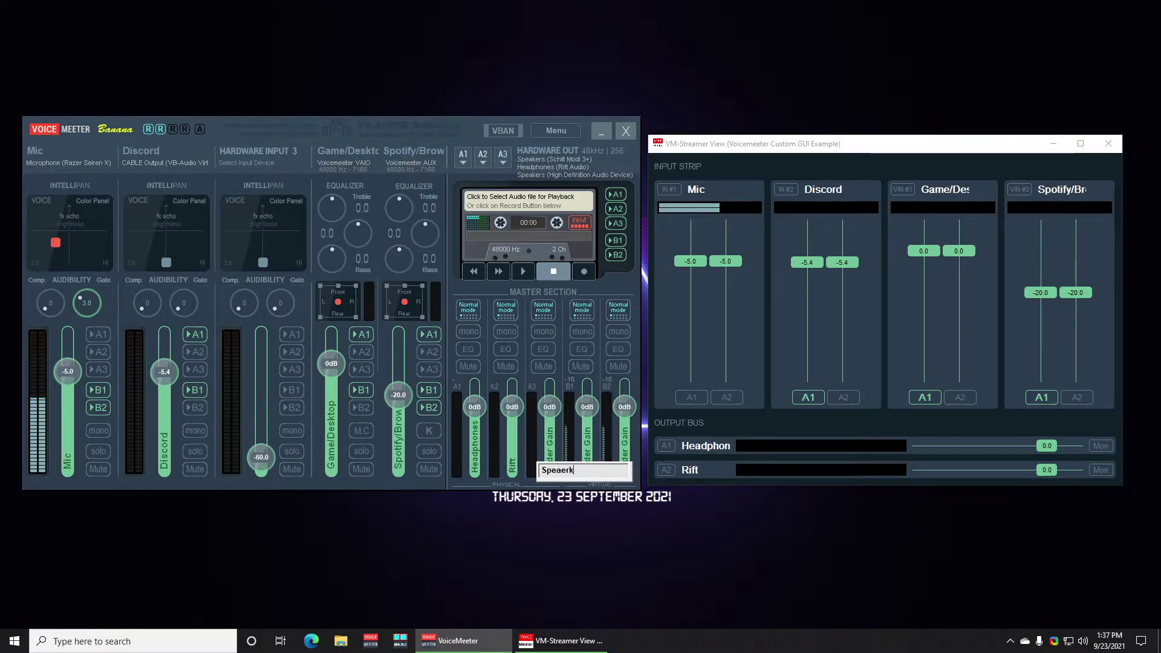
key(Return)
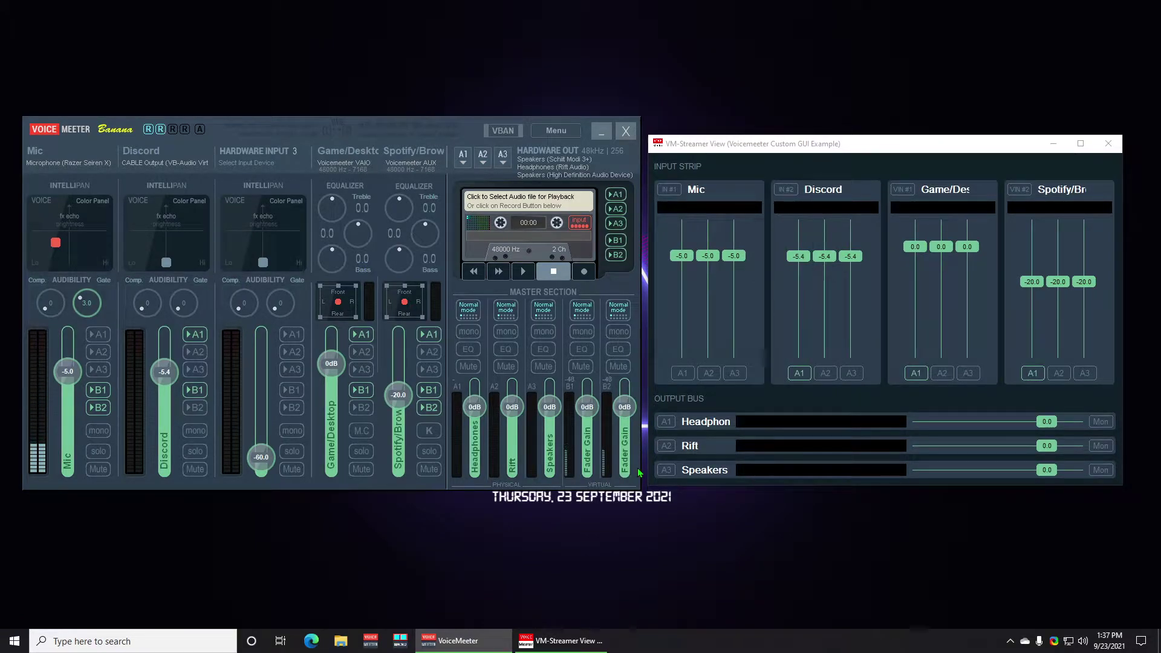
- Reset the Headphones, Rift and Speakers bus levels to 0.0 dB in VM-Streamer View
drag(1047, 469, 1007, 445)
drag(1047, 421, 967, 422)
double_click(968, 422)
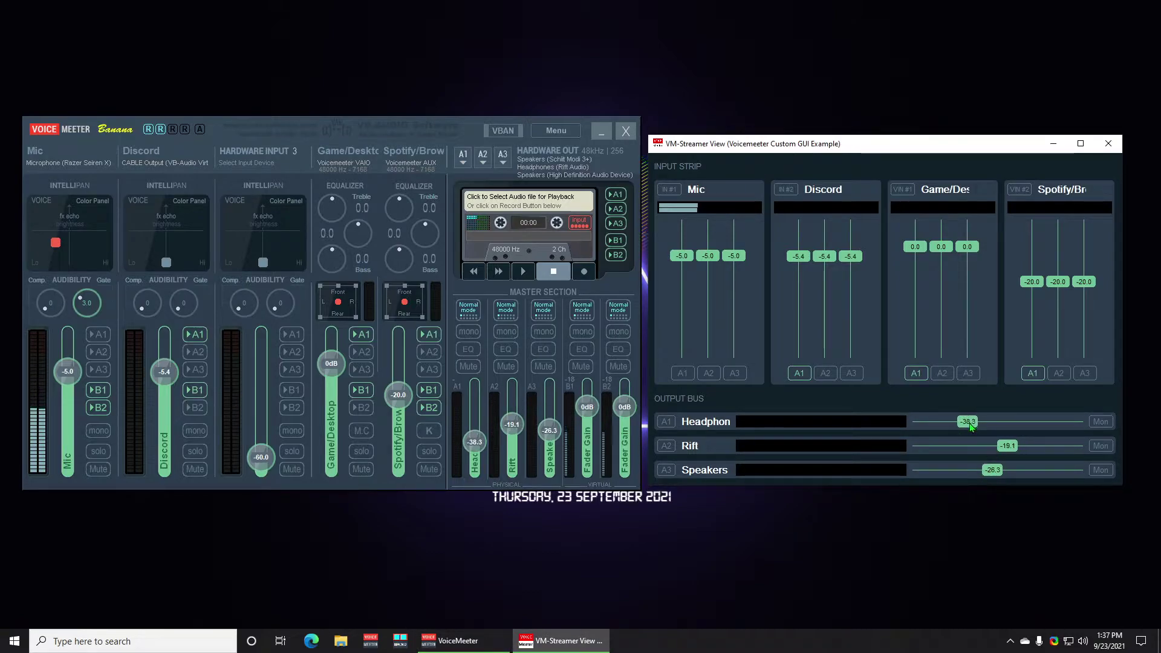
double_click(1007, 446)
double_click(993, 470)
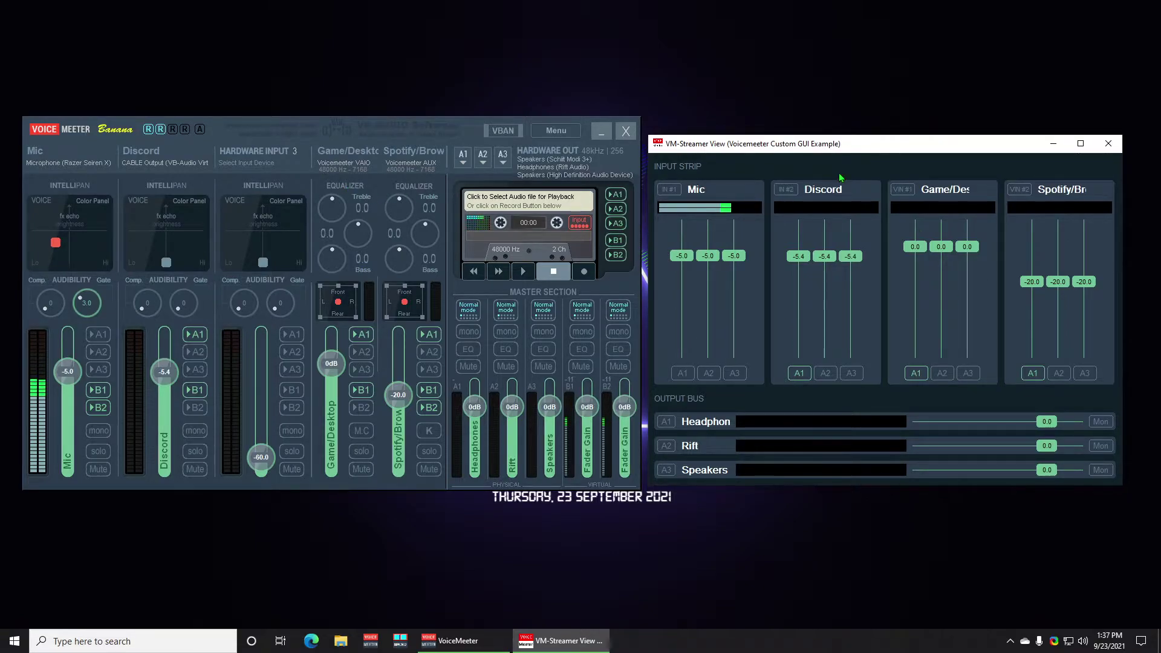
- Place the mixer and VM-Streamer View side by side, shrinking VM-Streamer View slightly
drag(862, 151, 864, 153)
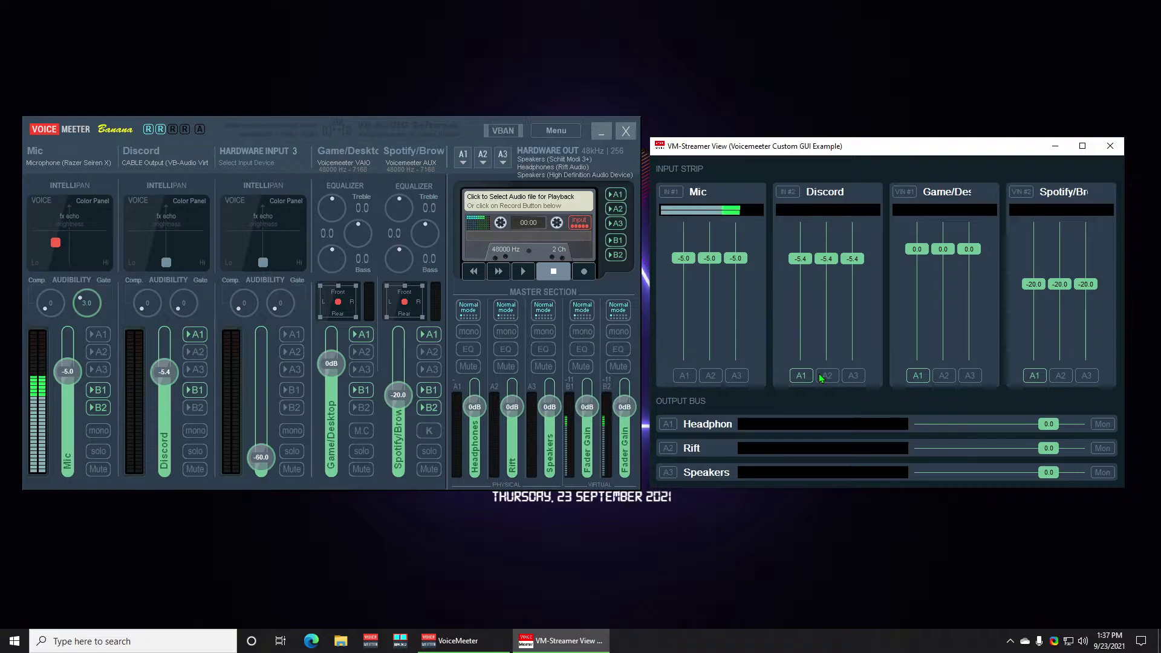
mouse_move(417, 129)
mouse_down()
mouse_move(542, 118)
mouse_move(391, 126)
mouse_move(417, 135)
mouse_up()
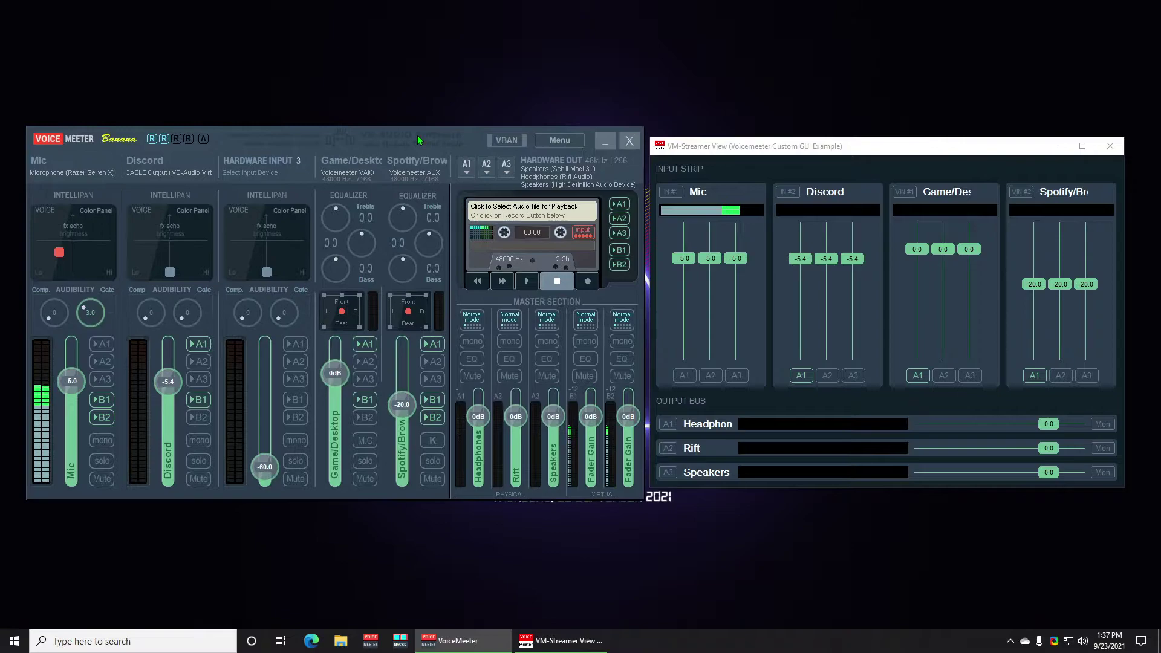
mouse_move(652, 137)
mouse_down()
mouse_move(225, 20)
mouse_move(448, 257)
mouse_move(875, 406)
mouse_move(978, 133)
mouse_move(612, 145)
mouse_move(653, 147)
mouse_up()
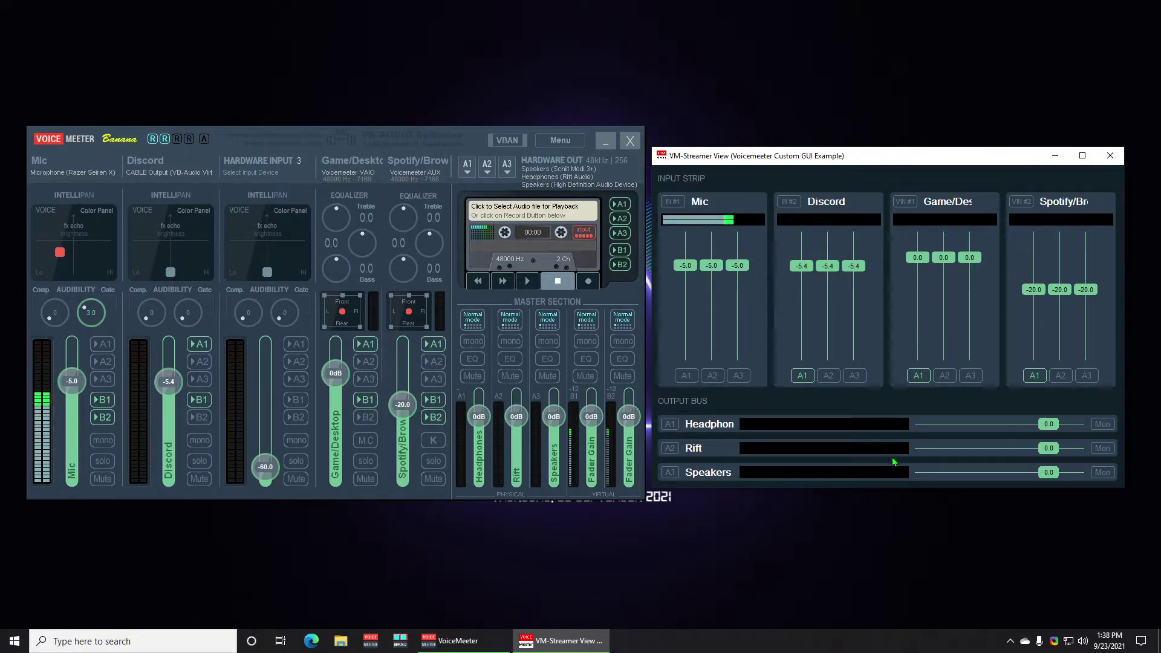
click(1082, 640)
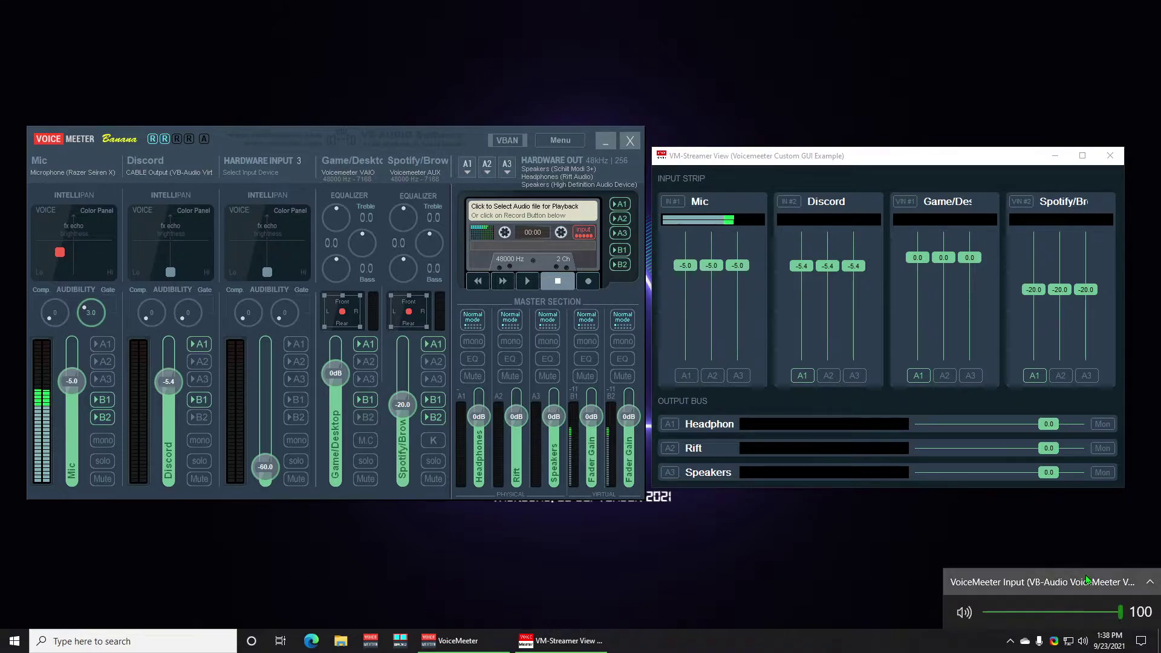
click(1087, 581)
click(1087, 582)
right_click(1089, 641)
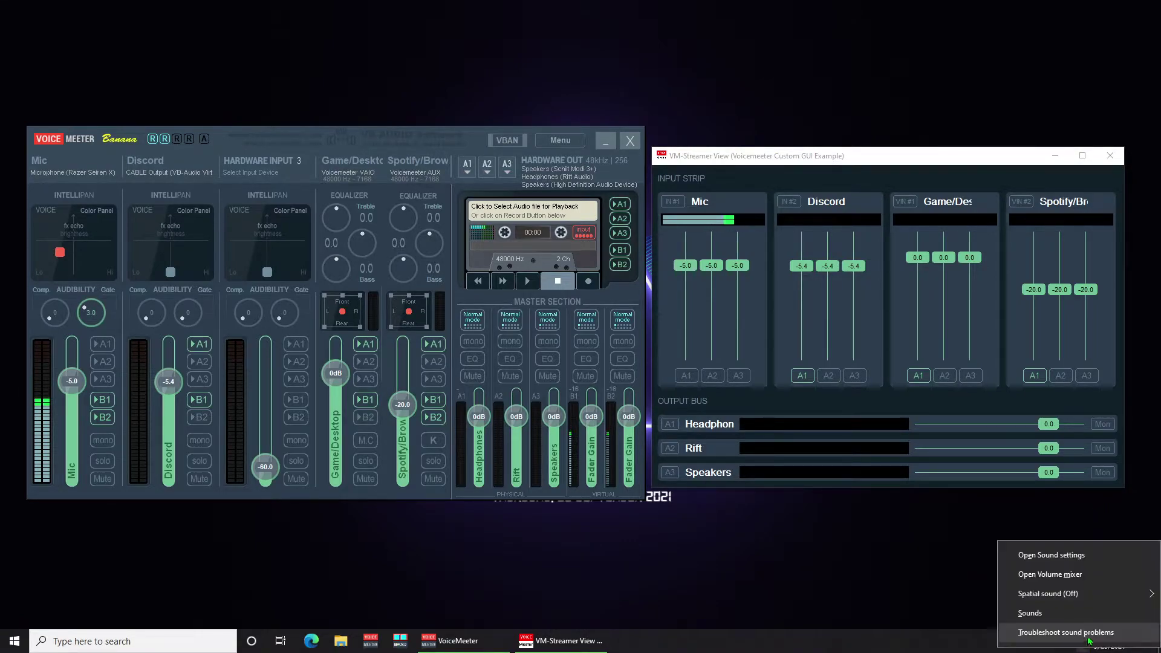
click(1076, 613)
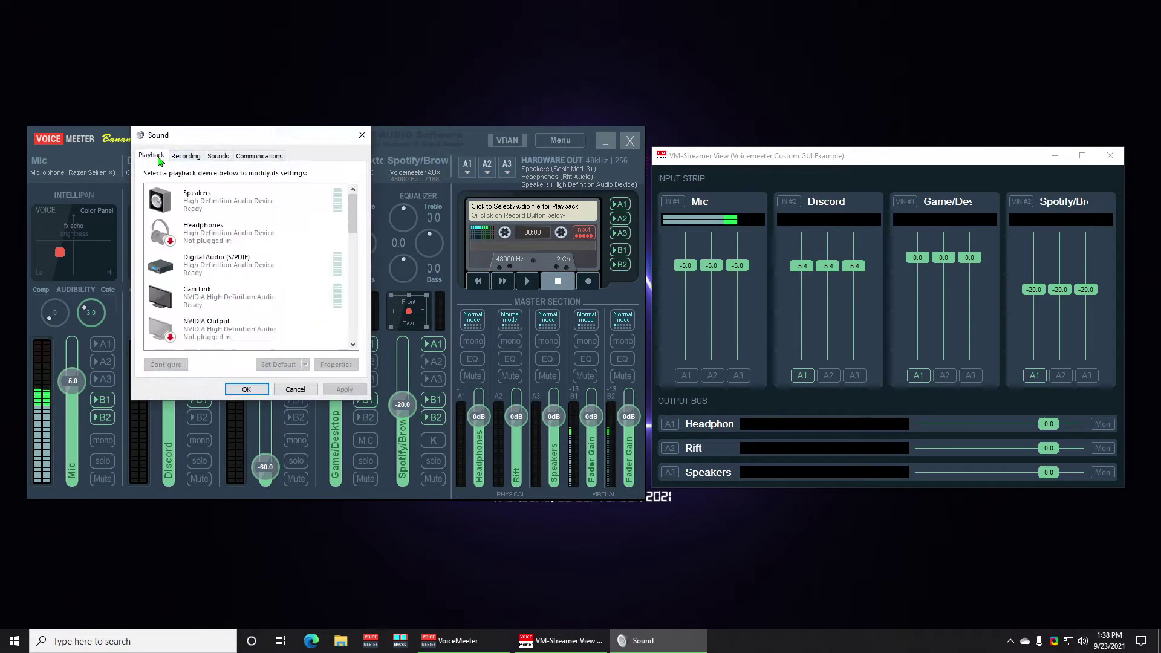
scroll(254, 290, down, 5)
scroll(285, 290, up, 5)
drag(352, 217, 352, 327)
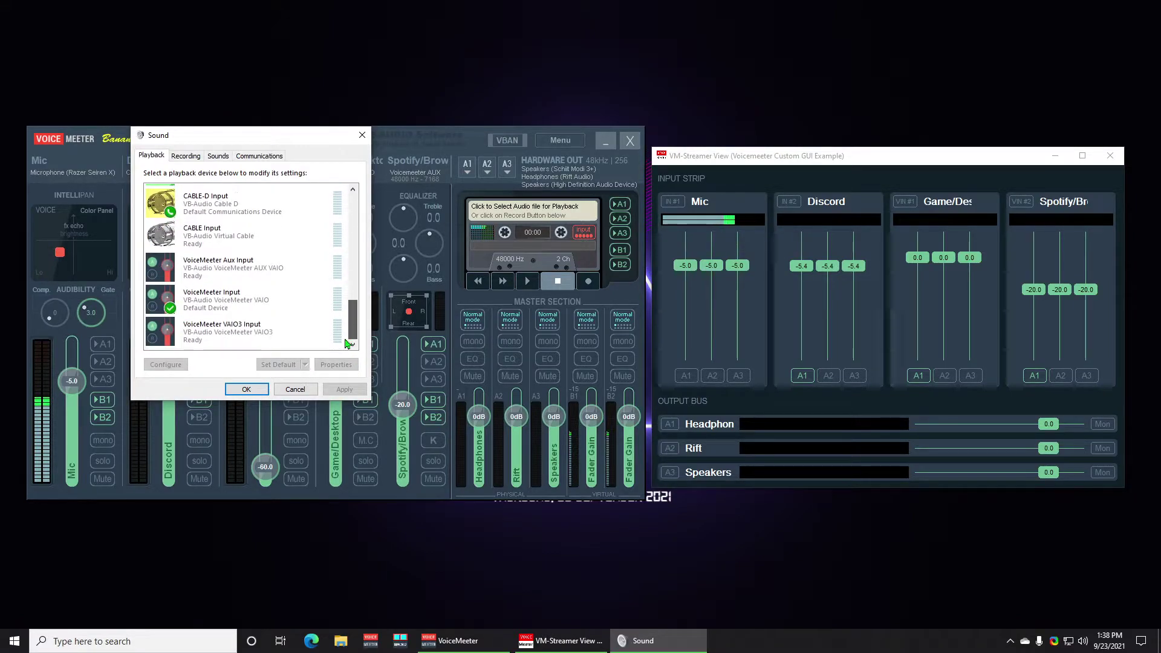
click(362, 136)
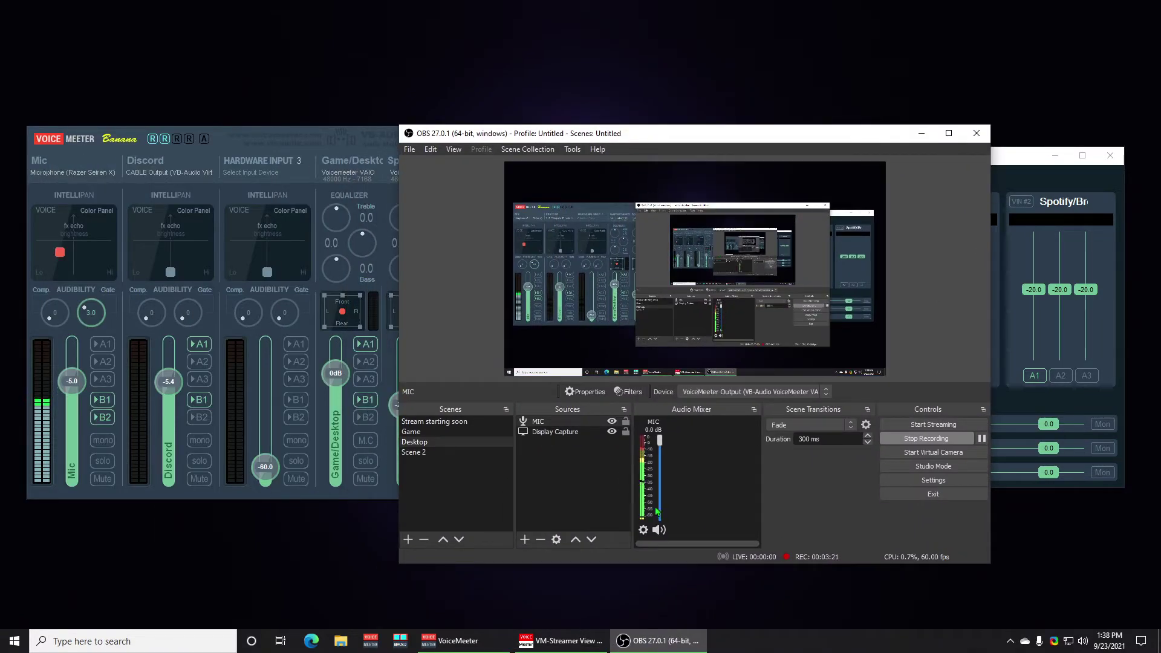
click(104, 404)
click(632, 507)
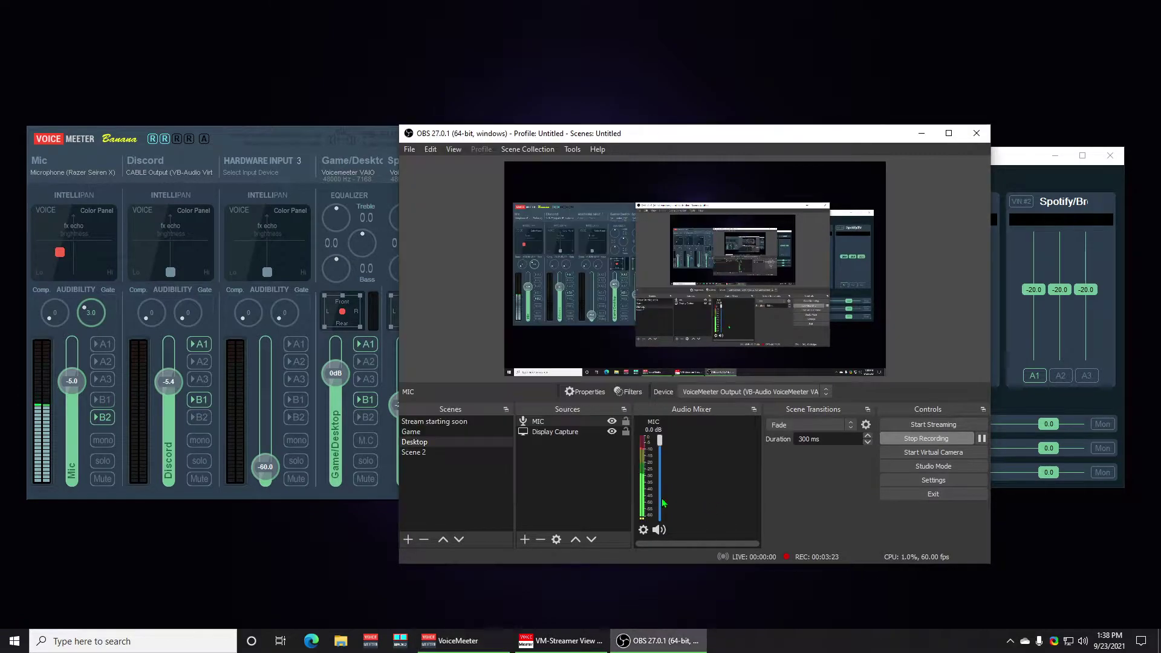
click(105, 417)
click(695, 497)
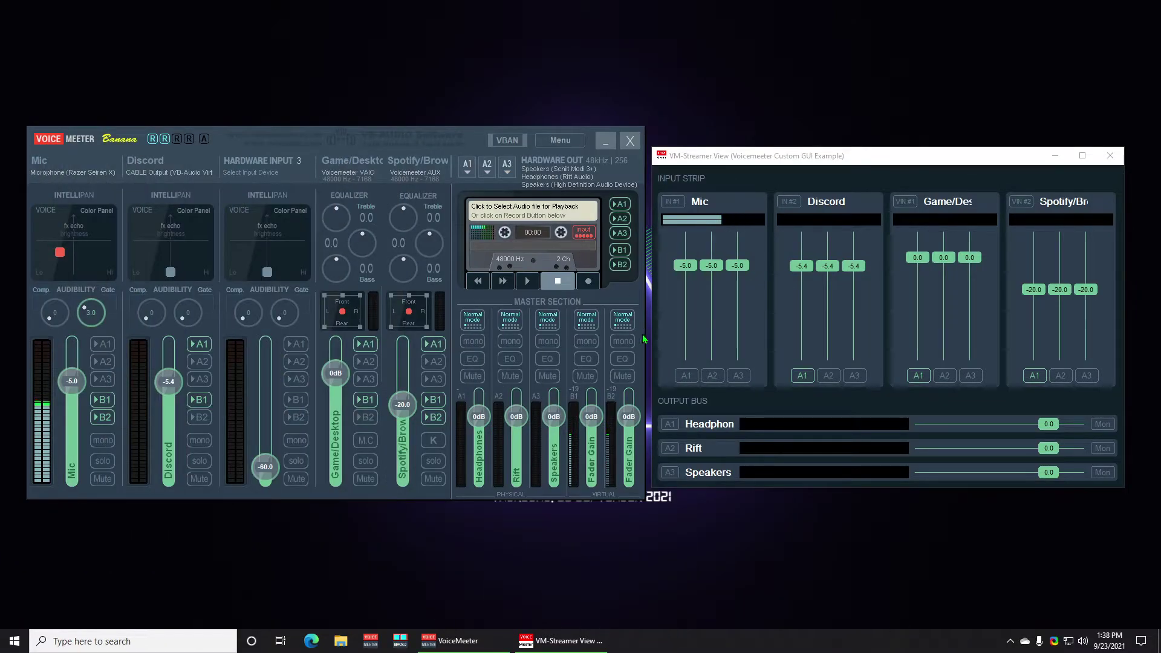
- Name virtual bus B1 Mic and also route the Mic strip to B2
right_click(591, 467)
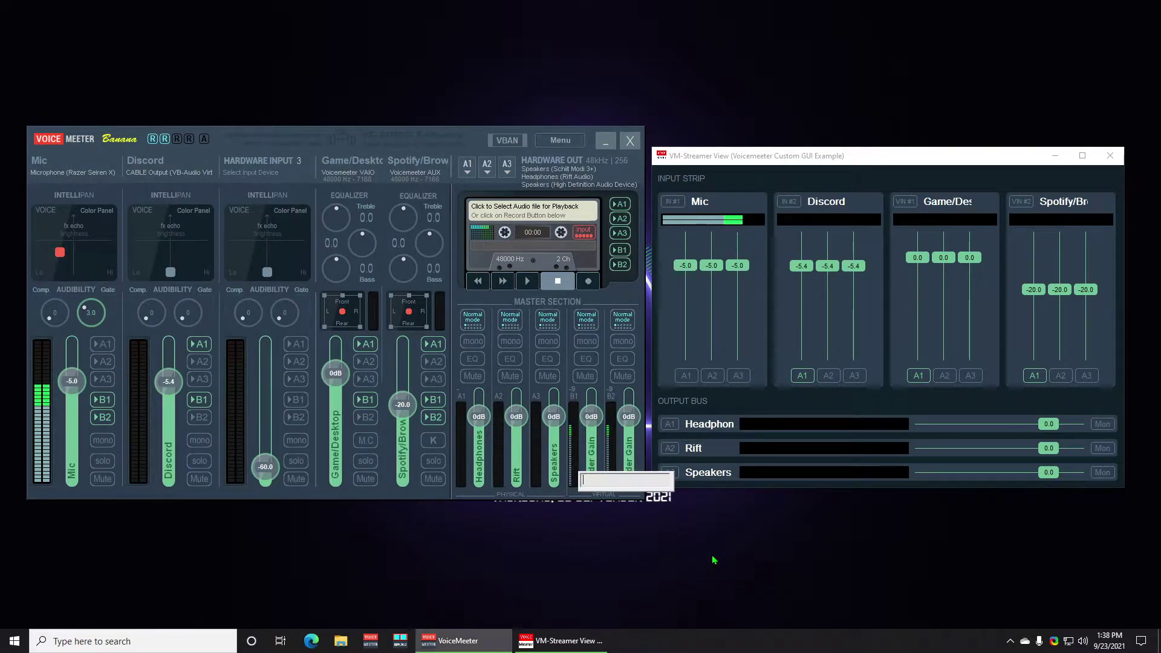
text(Mic)
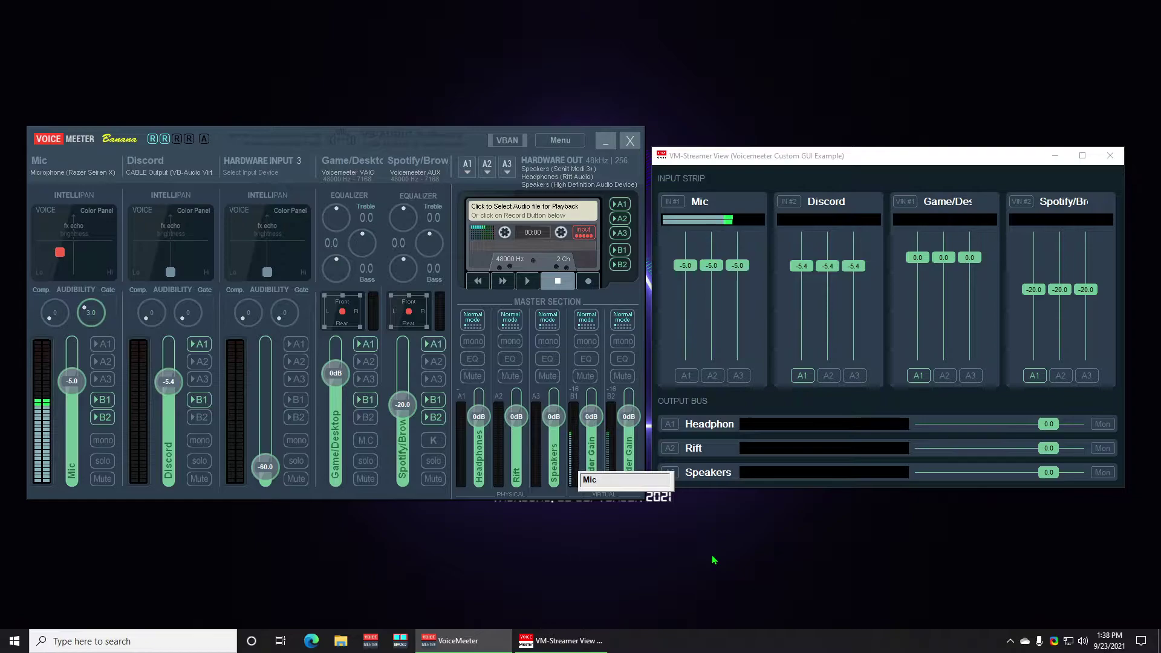
key(Return)
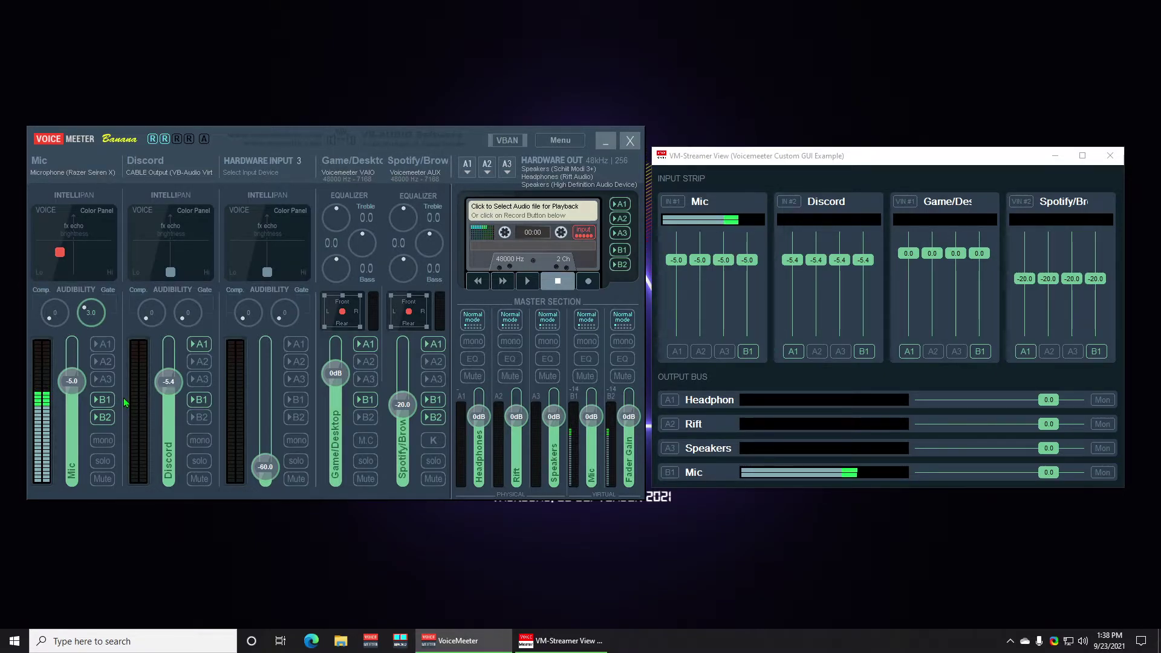
click(107, 420)
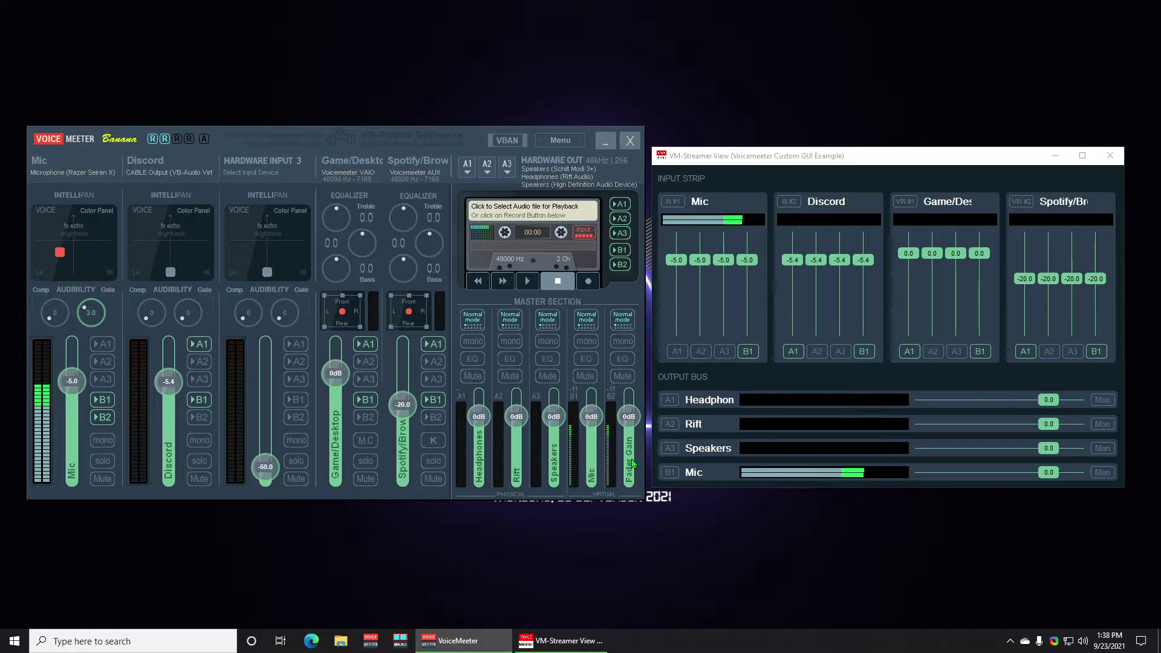
- Enter Shadowplay as the B2 bus name
text(Shadowplay)
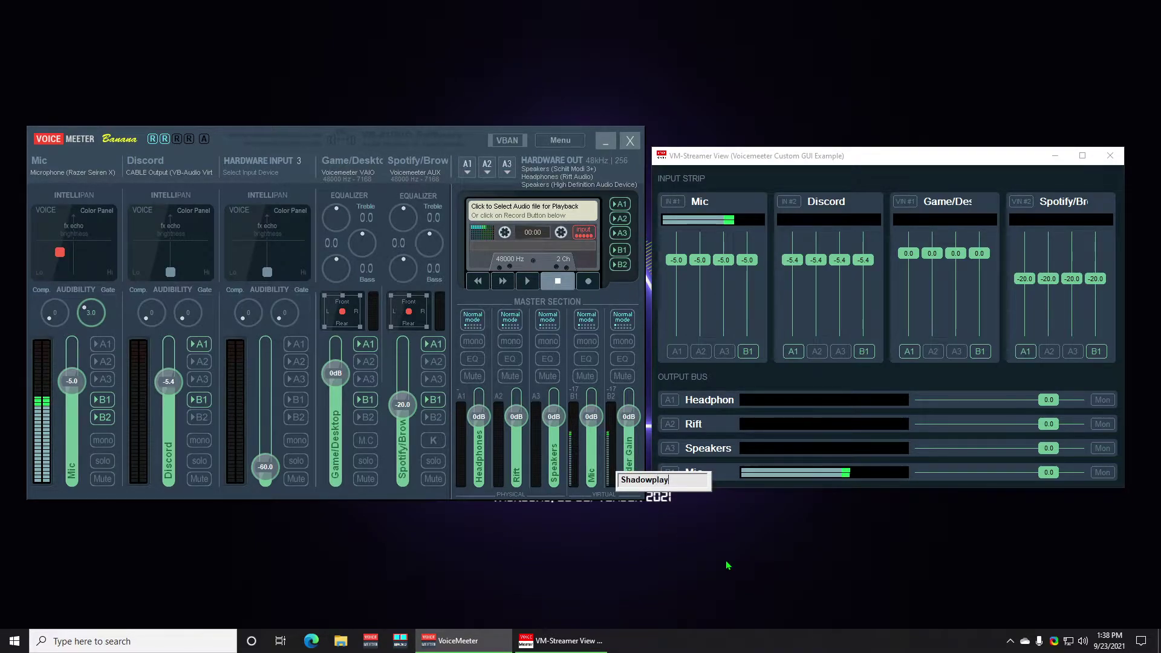
key(Return)
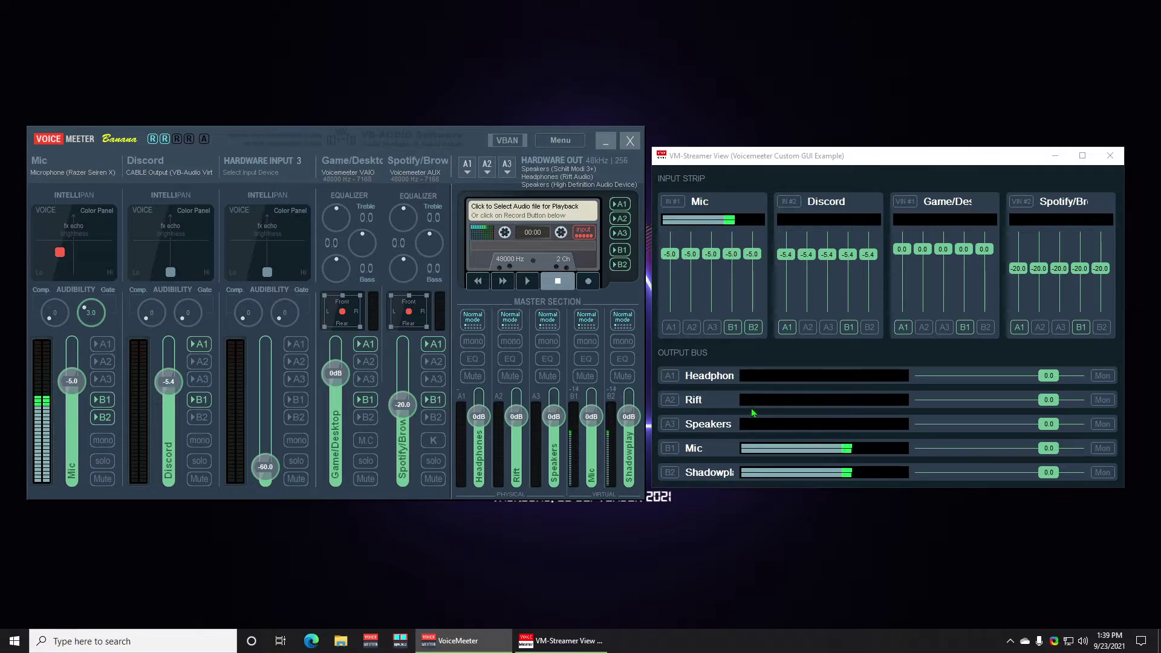
- Take the Mic strip off the Shadowplay bus and enlarge the VM-Streamer View window
click(752, 328)
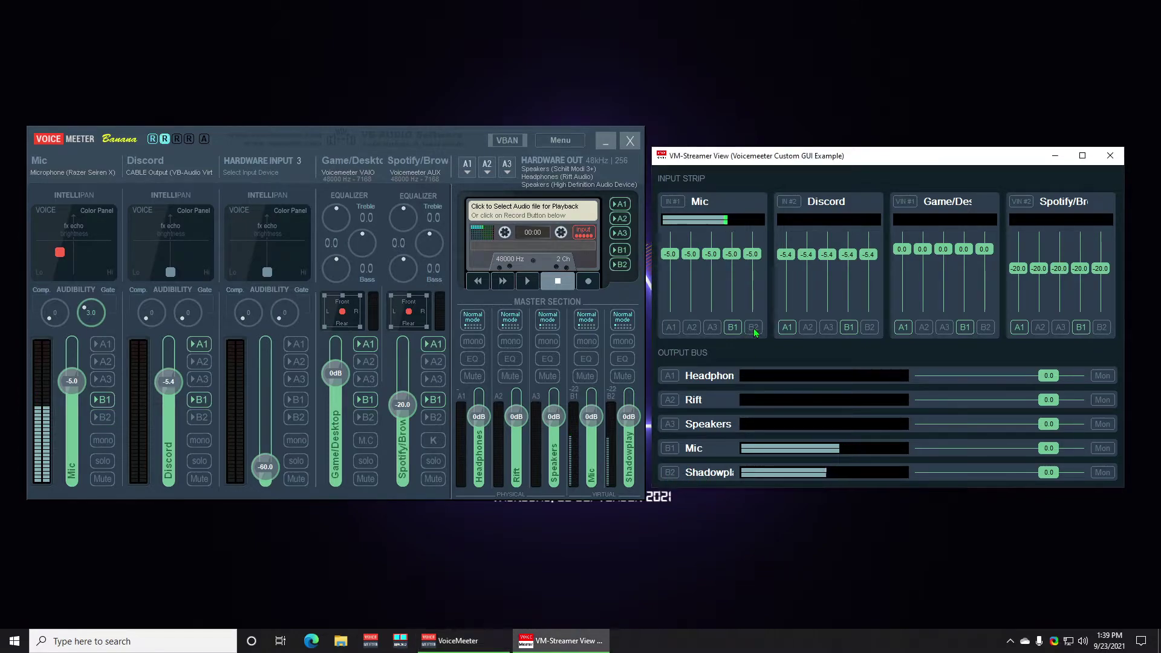
click(106, 418)
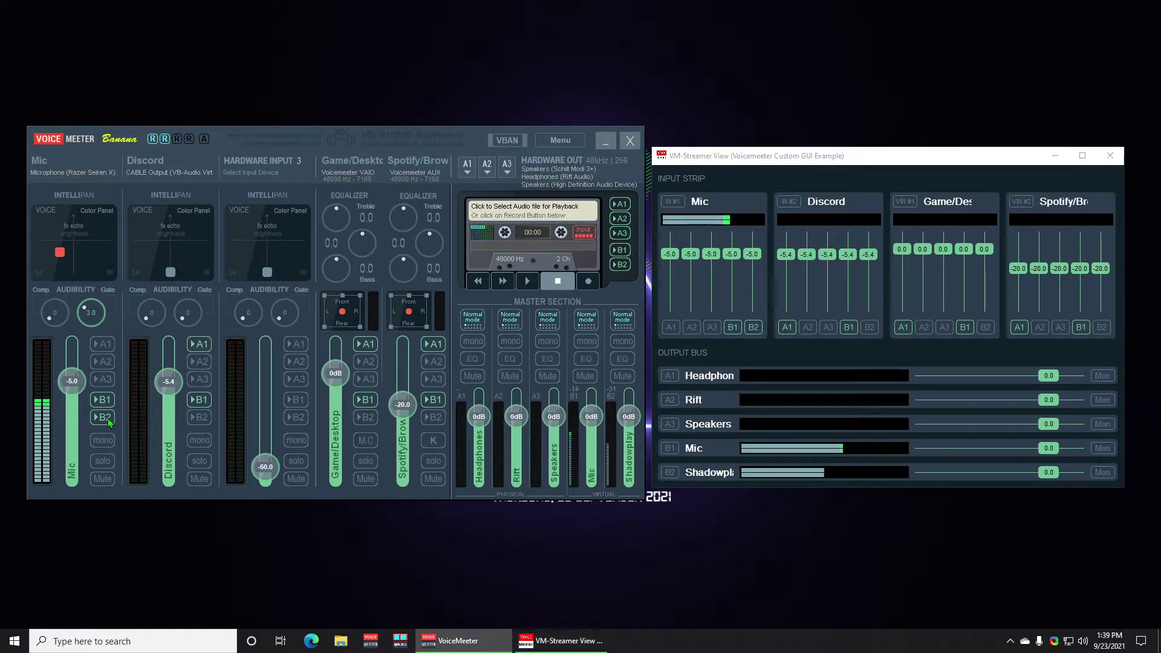
click(754, 328)
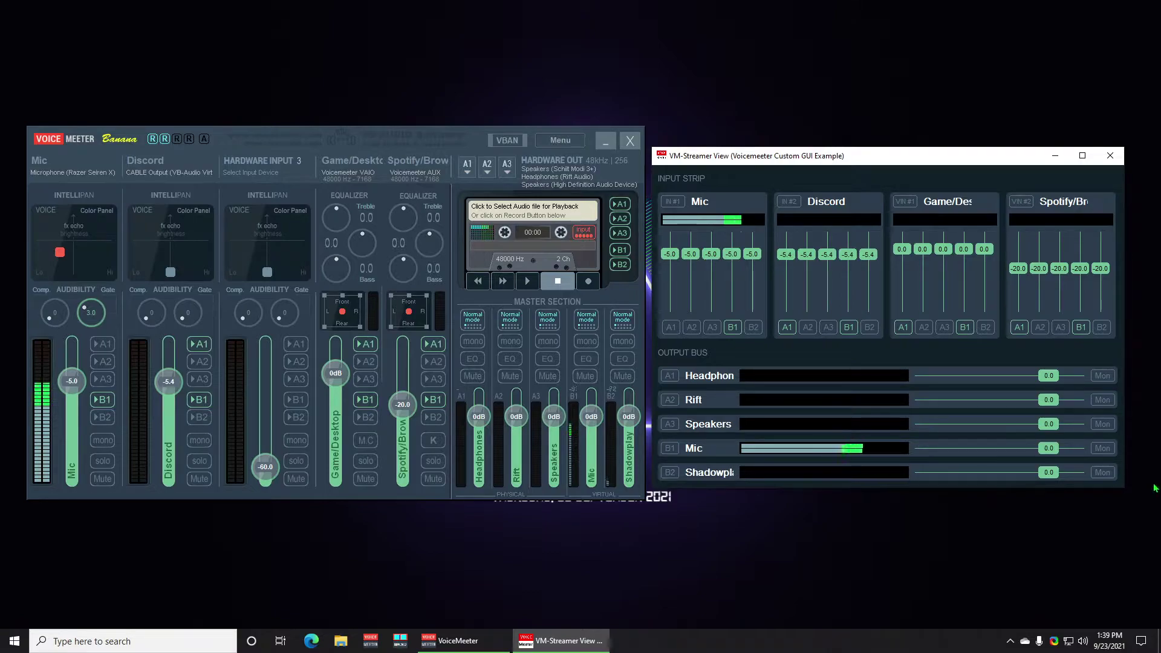
drag(1122, 486, 1148, 502)
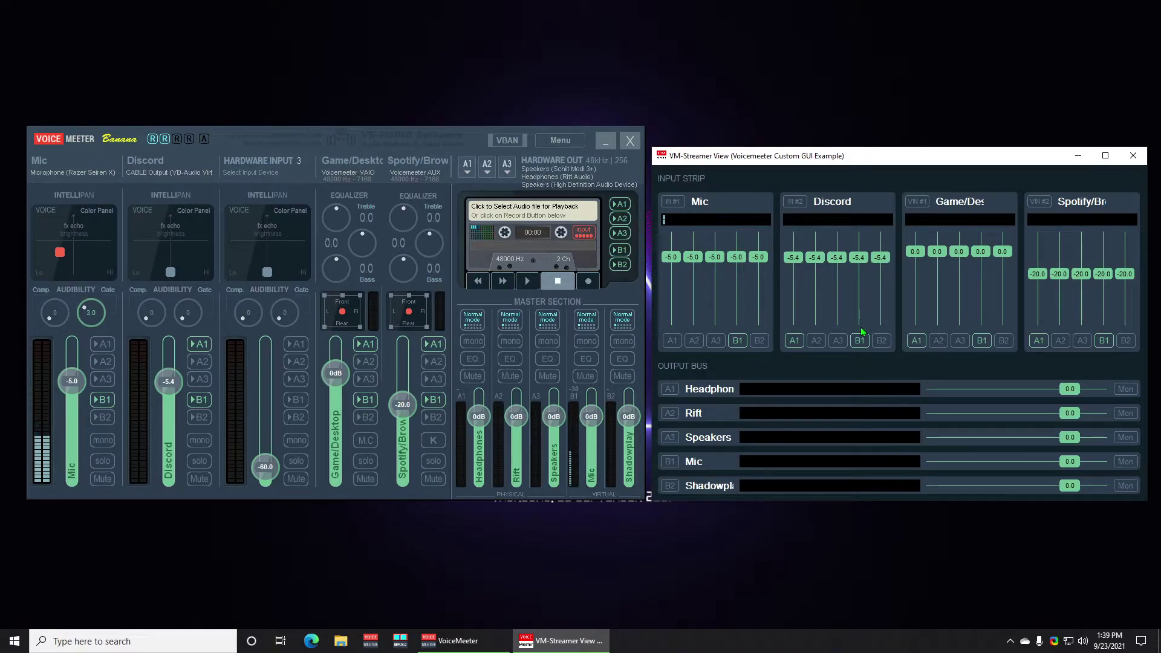
- Lower Game/Desktop to about -37 dB using VM-Streamer View's faders
drag(959, 252, 964, 264)
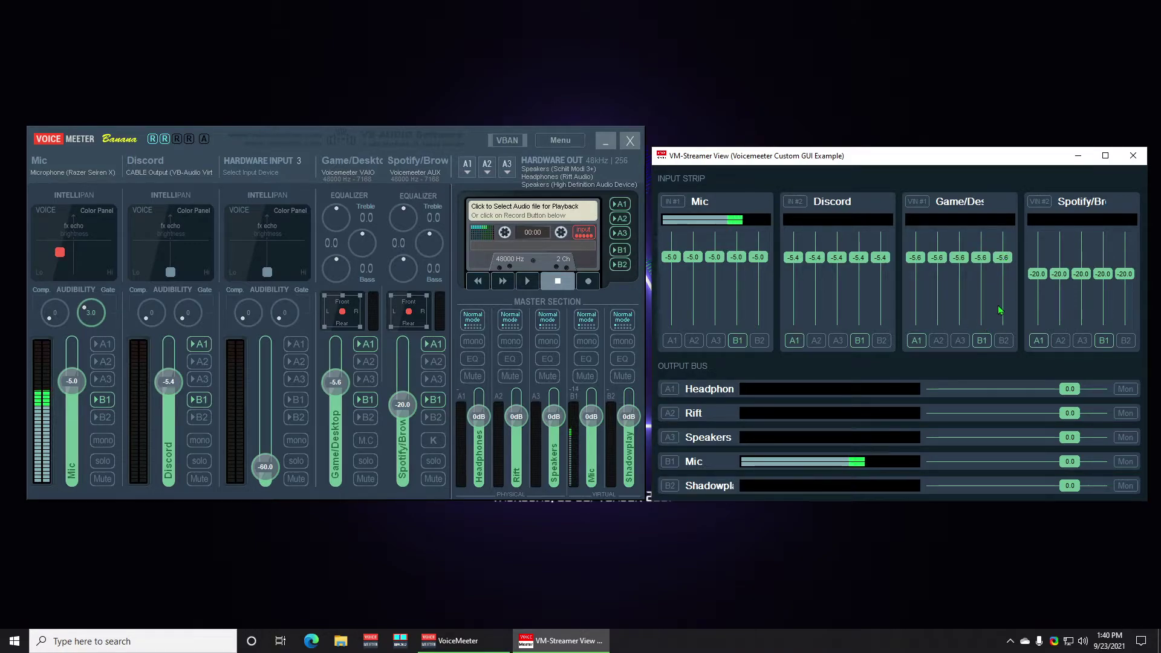
drag(1003, 292, 984, 269)
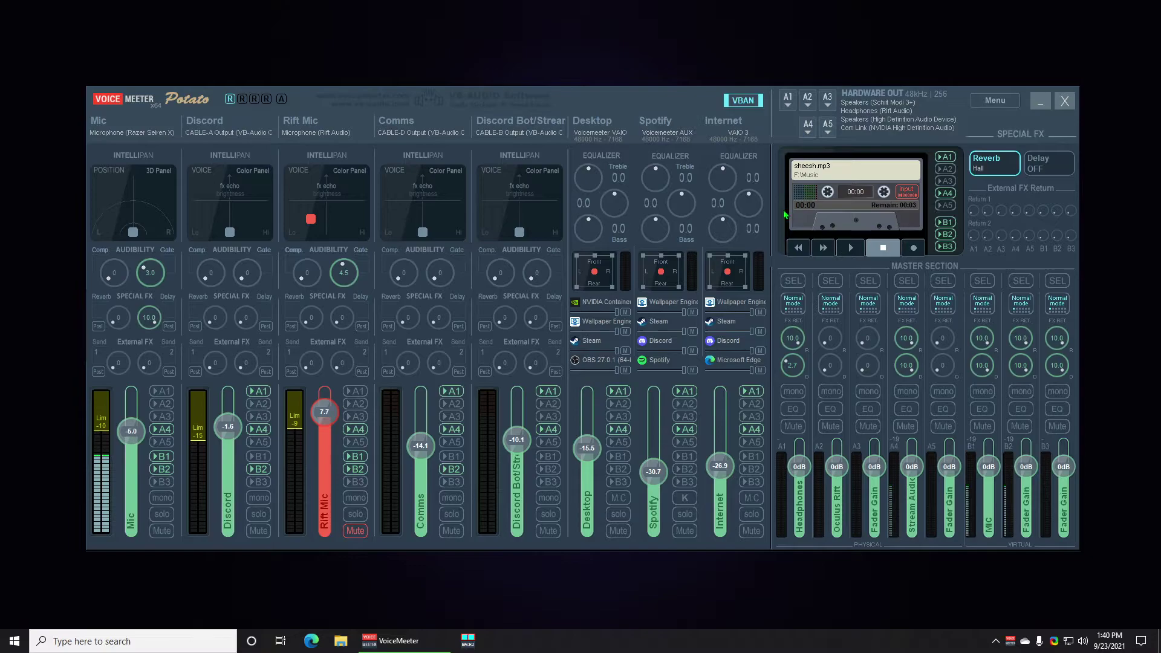
- Run Menu > Reset Settings (Re-Initialization) and confirm with Yes
drag(643, 99, 633, 90)
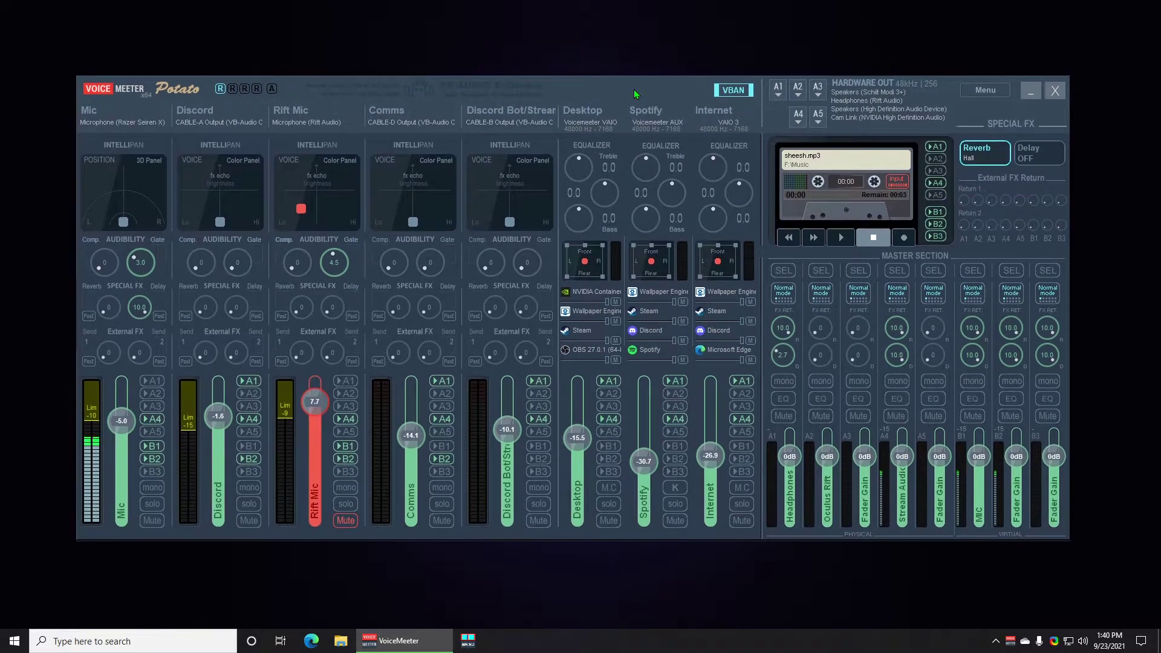
click(983, 90)
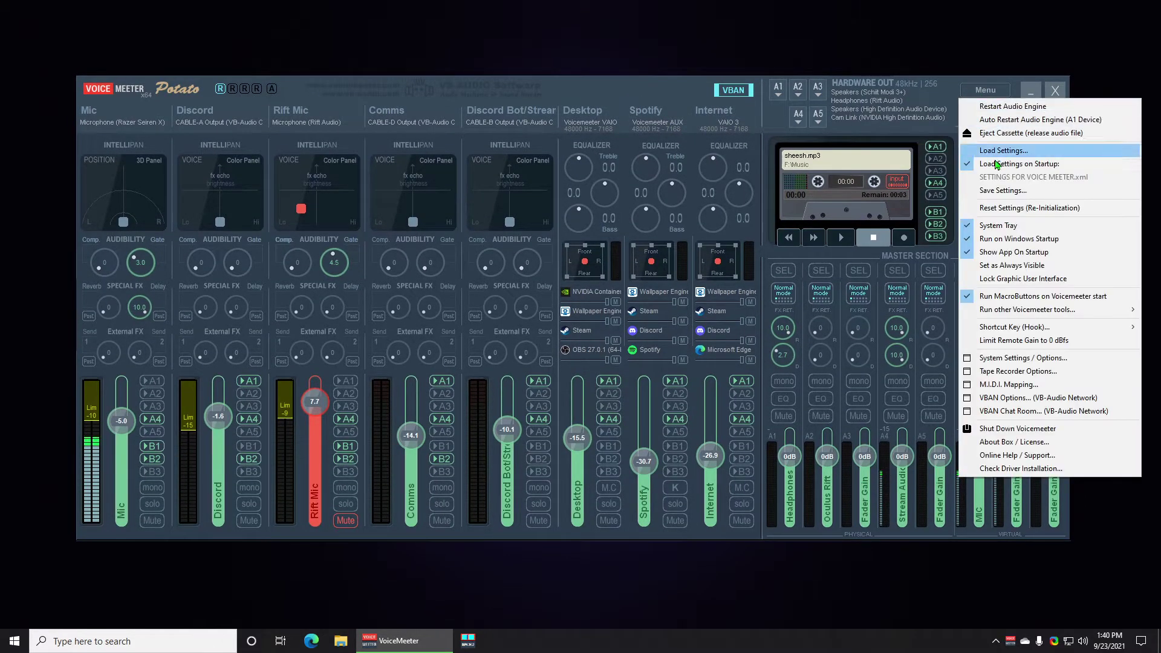
click(1011, 208)
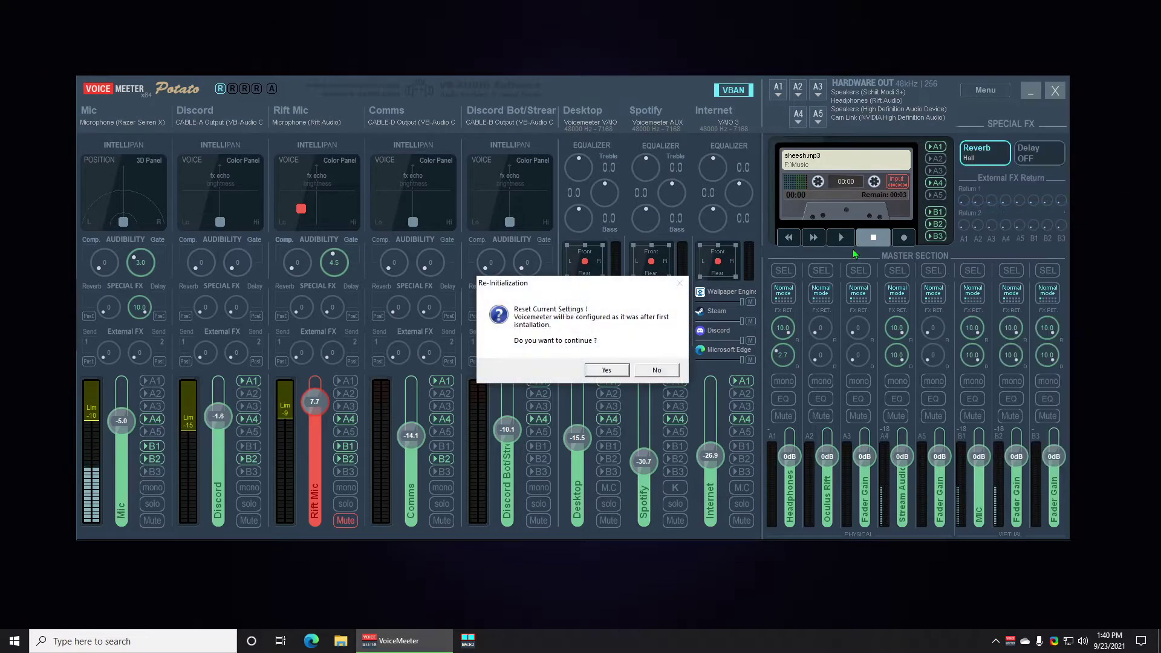
click(606, 371)
click(121, 129)
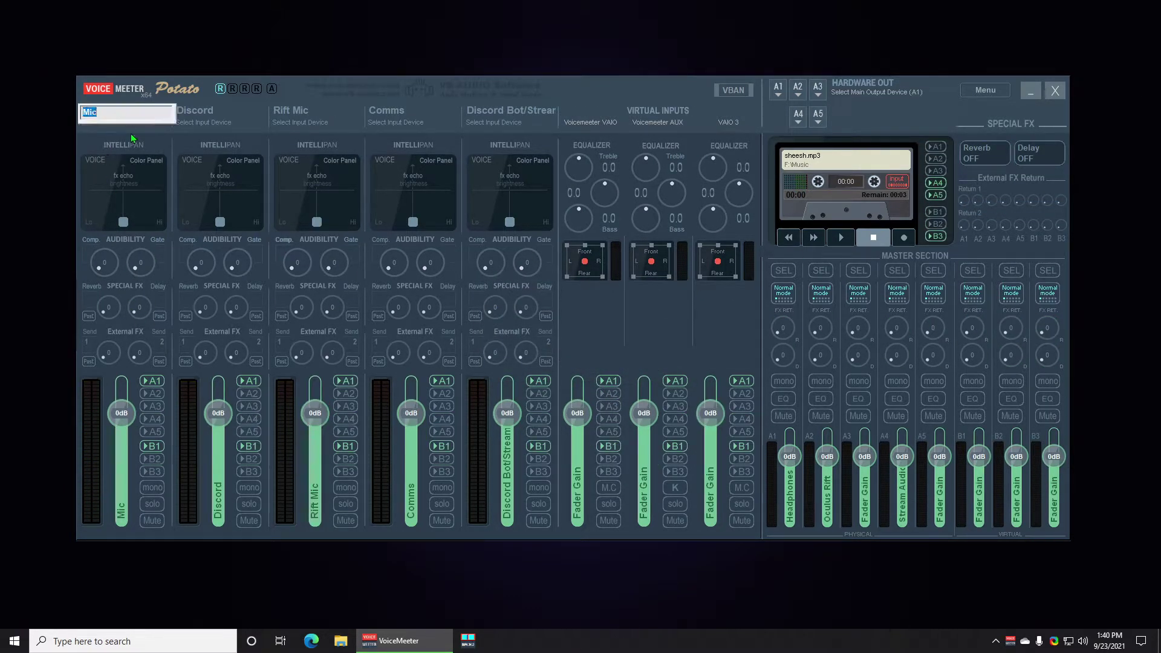
- Keep the first strip named Mic and set its input to WDM Razer Seiren X
key(Return)
click(136, 129)
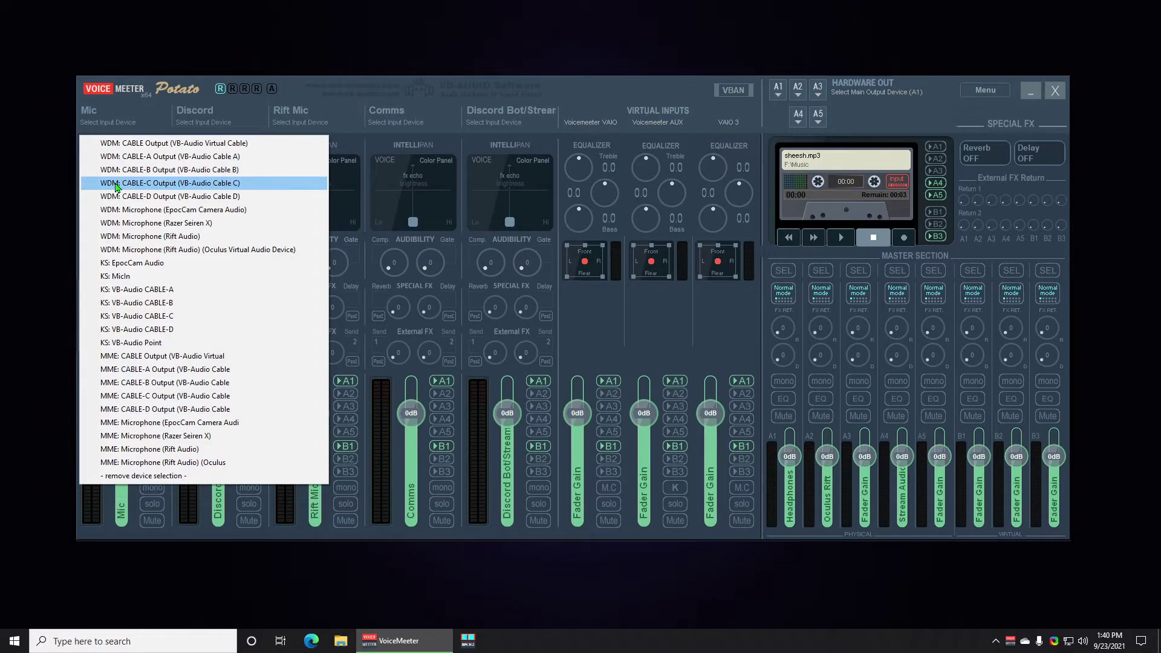
click(201, 225)
drag(124, 222, 110, 204)
- Set output A1 to WDM Speakers (Schiit Modi 3+) and remove Mic from A1
click(779, 87)
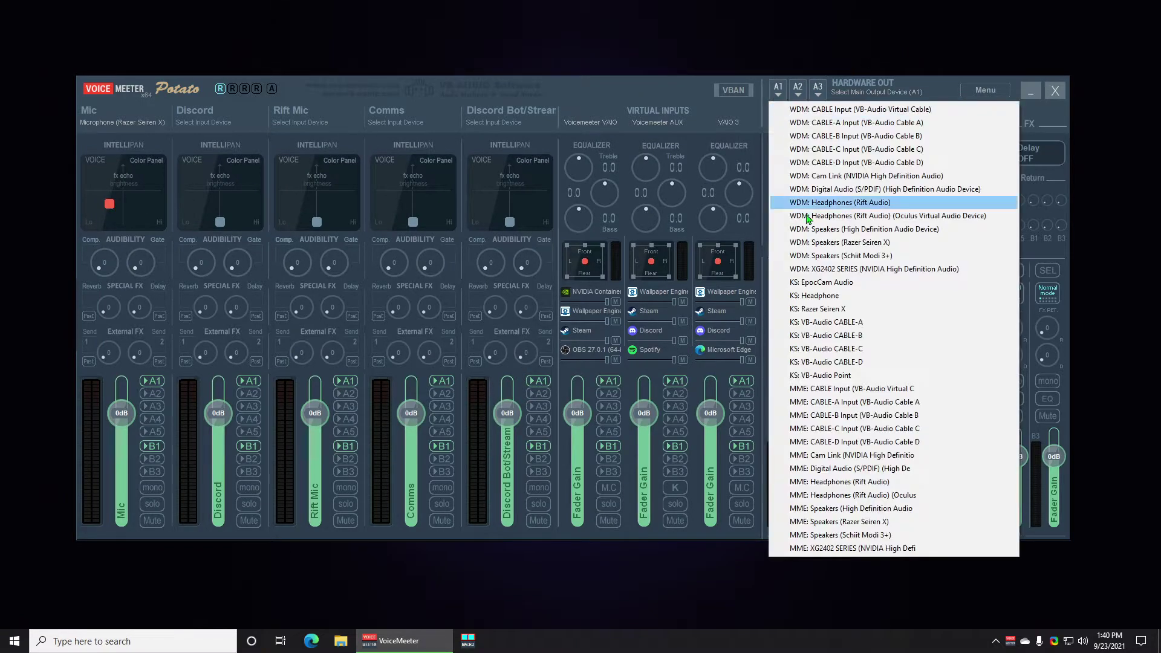
click(859, 255)
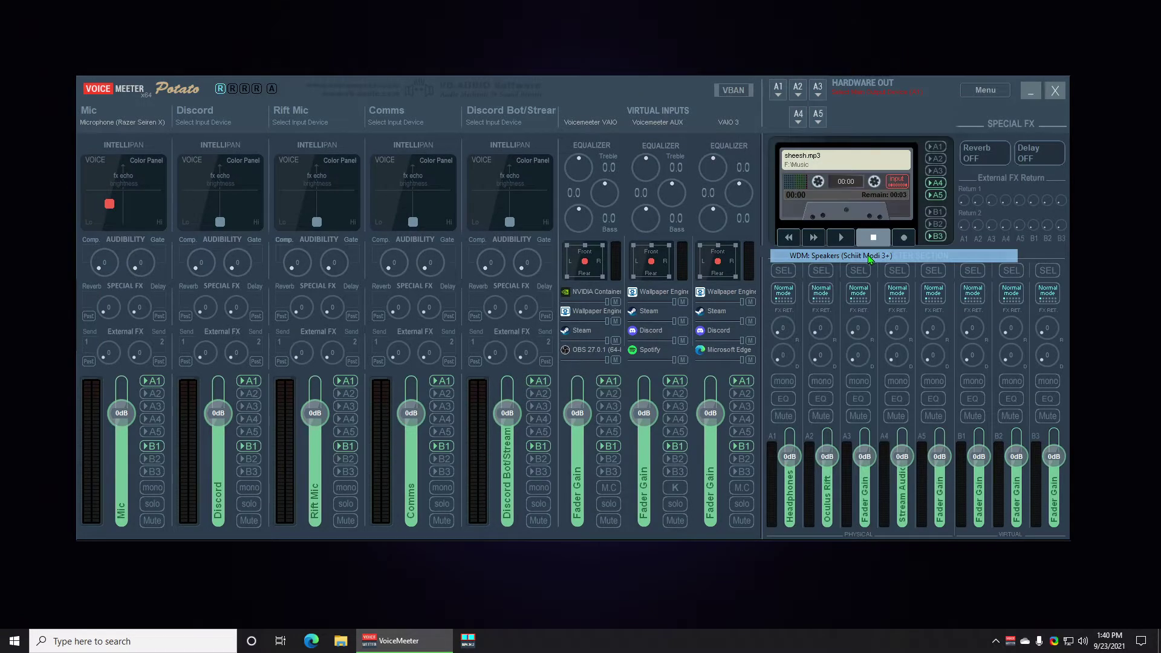
click(155, 381)
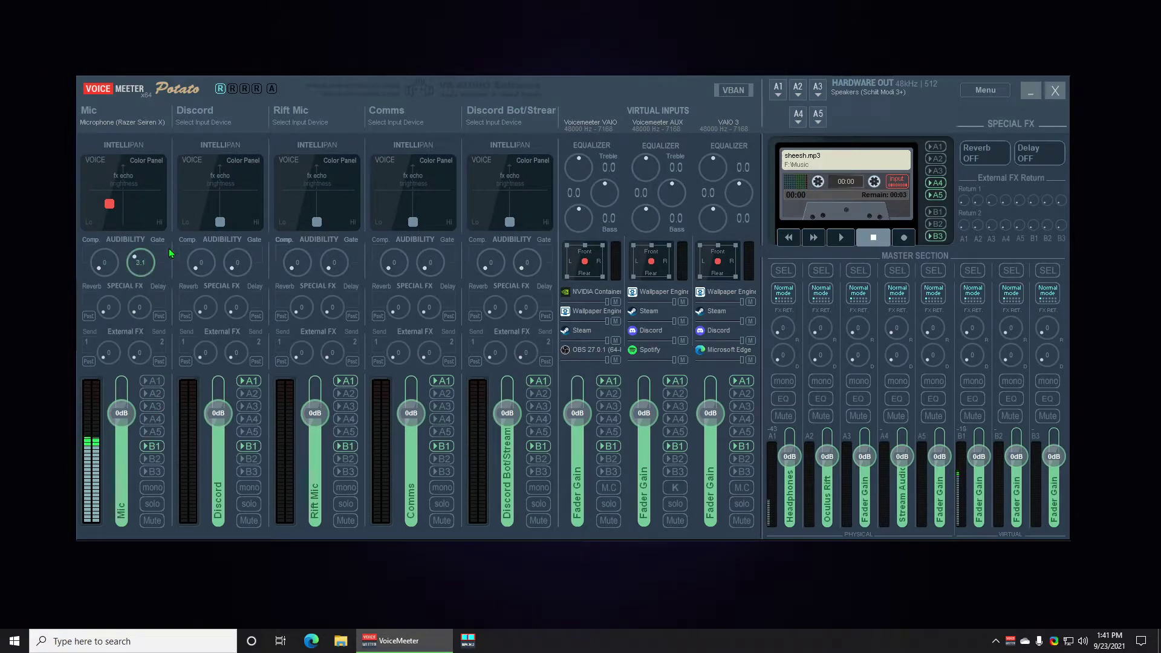
- Set the Mic fader to -5 dB and take Discord, Rift Mic and VAIO off the B1 bus
right_click(135, 429)
text(-5)
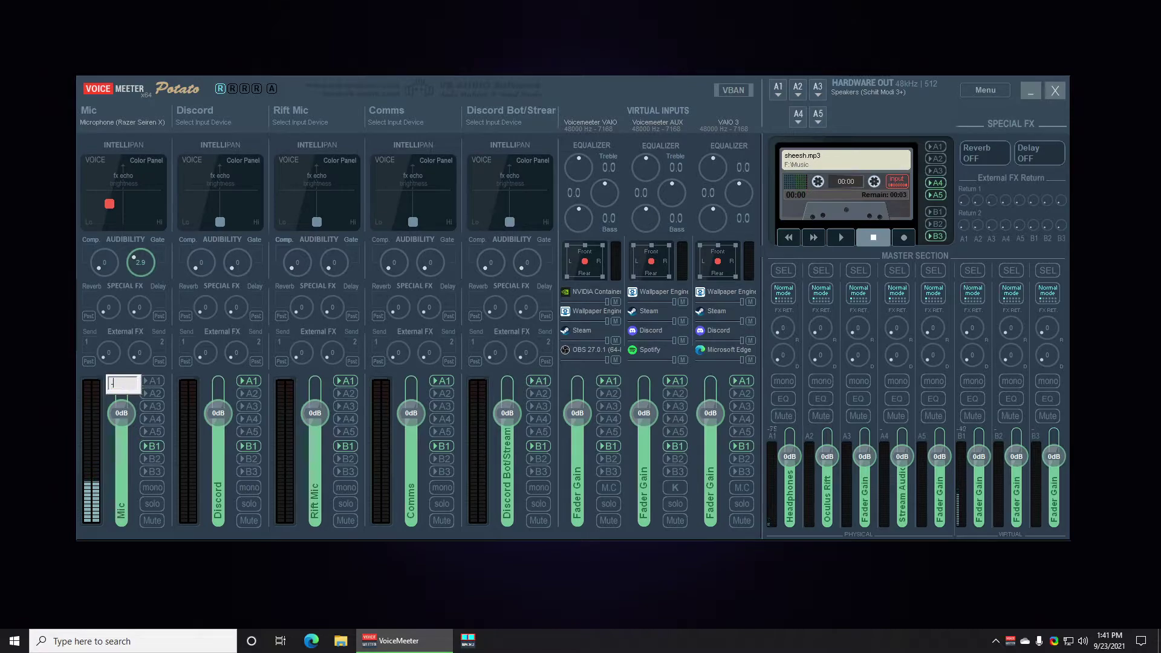
key(Return)
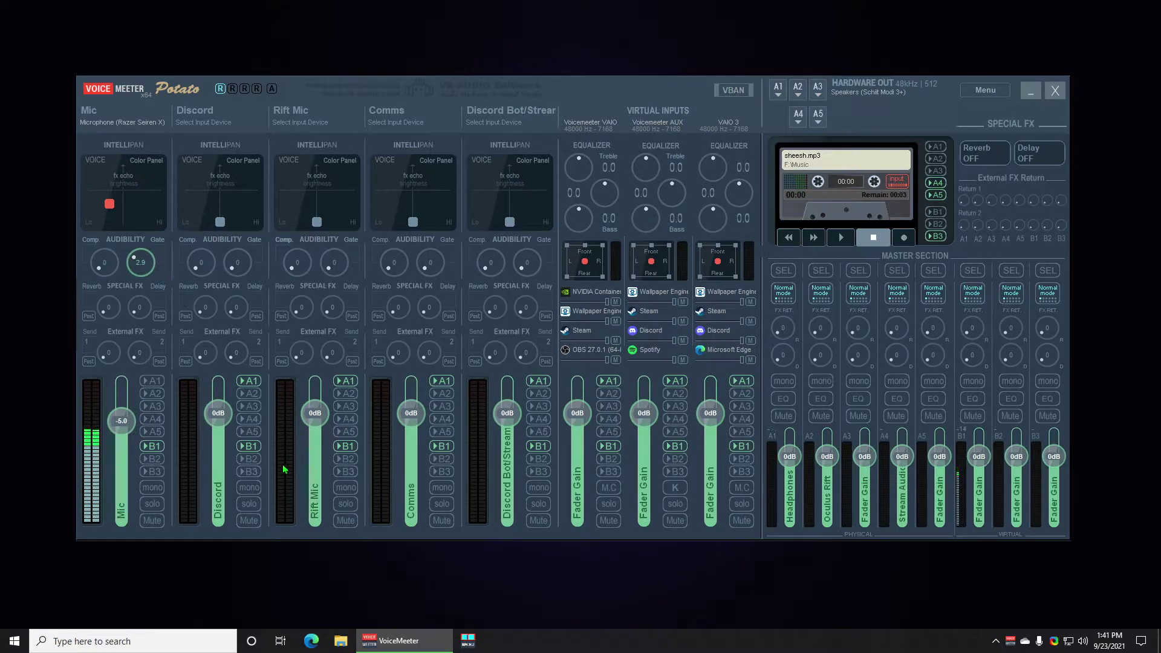
click(250, 451)
click(346, 446)
click(609, 446)
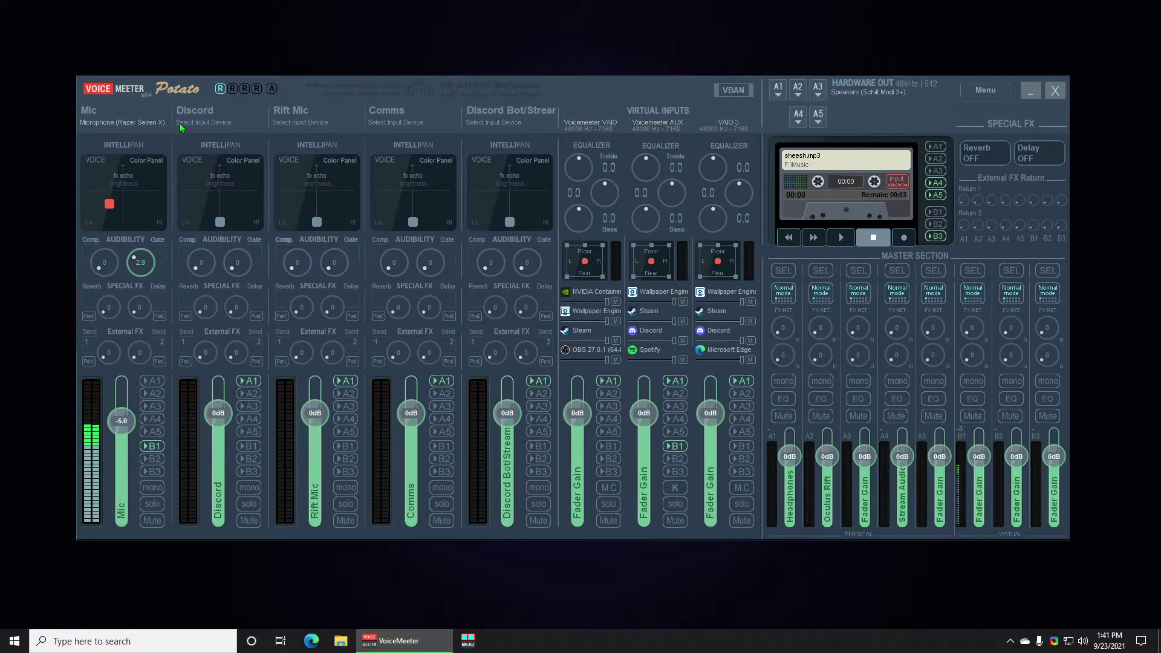
- Clear the Discord Bot/Stream strip name and move the mixer window up and left
click(511, 112)
key(BackSpace)
key(Return)
key(Return)
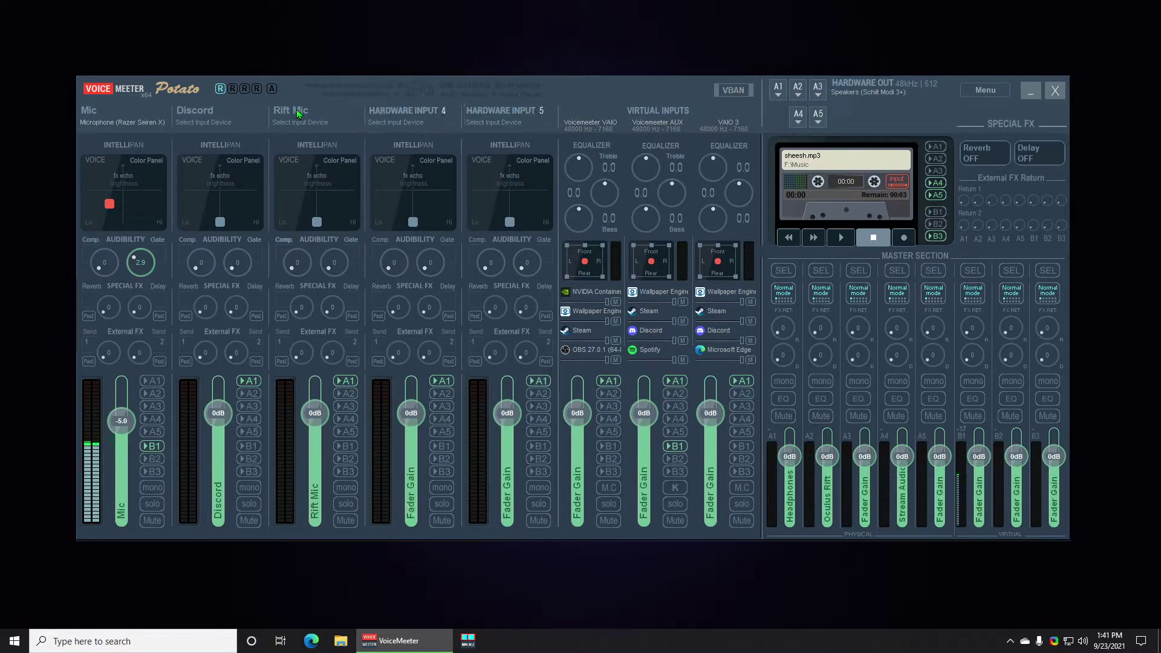
click(213, 123)
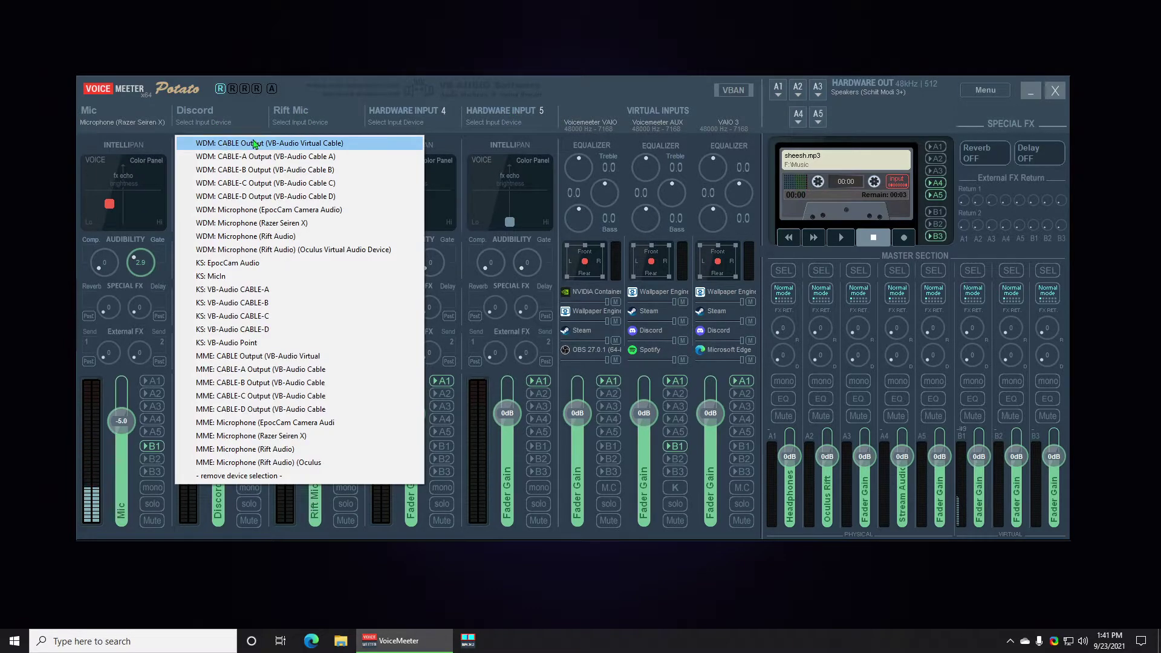
drag(568, 82, 569, 82)
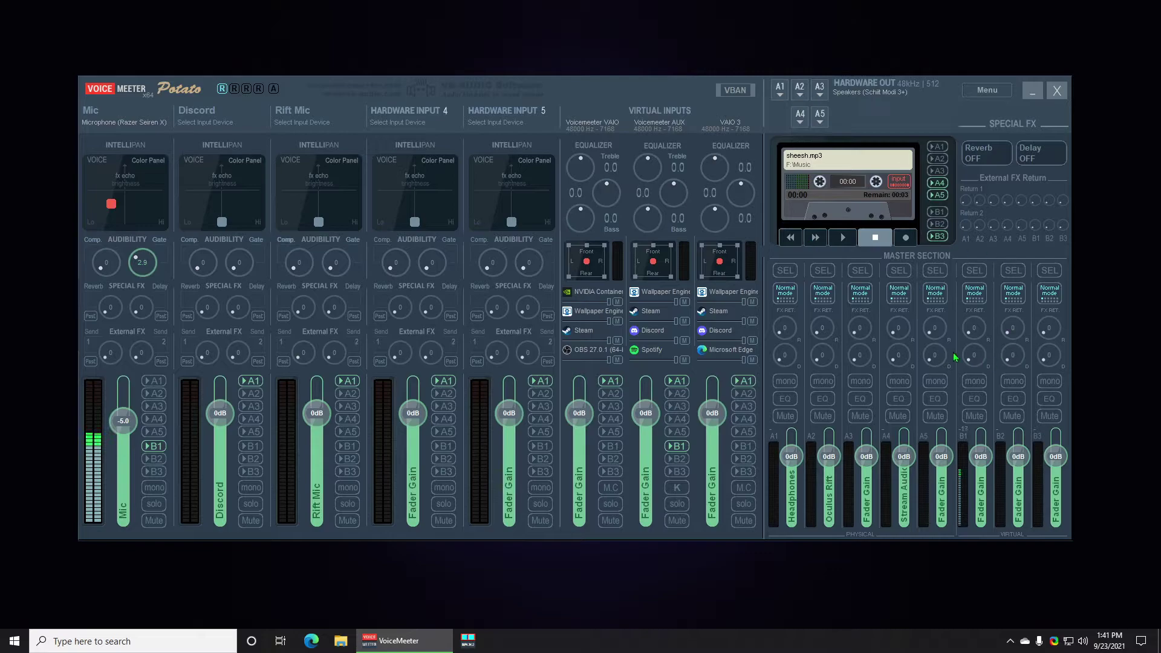
drag(631, 85, 565, 15)
click(226, 641)
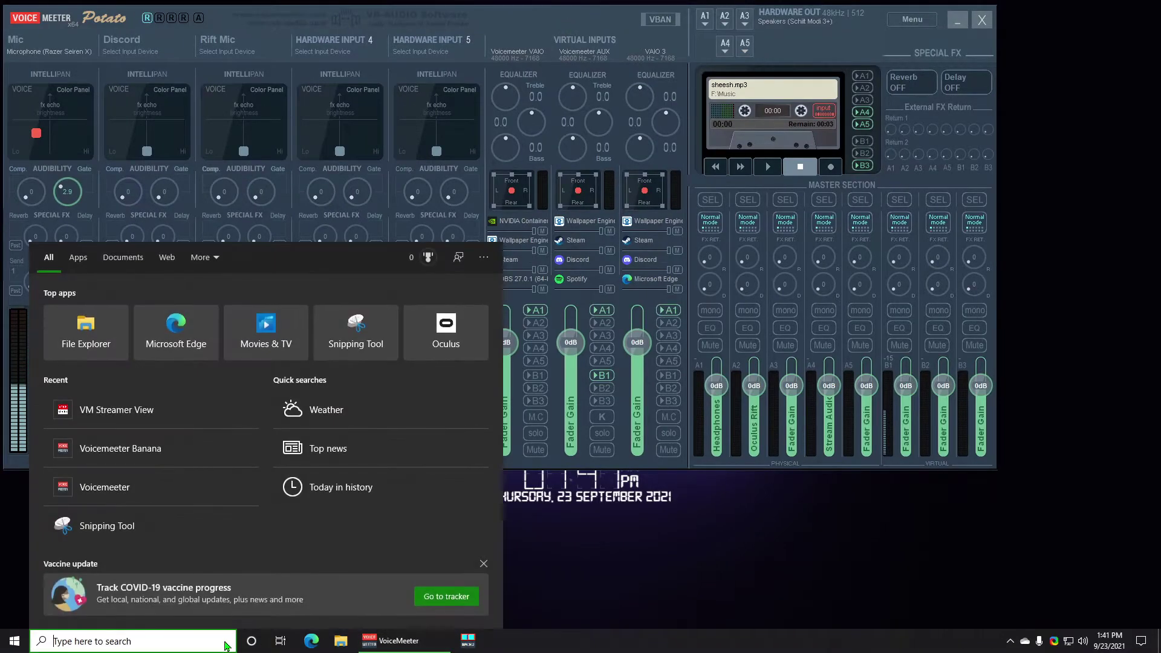
- Launch VM-Streamer View via Windows search and place it at the lower right
text(strea)
key(Escape)
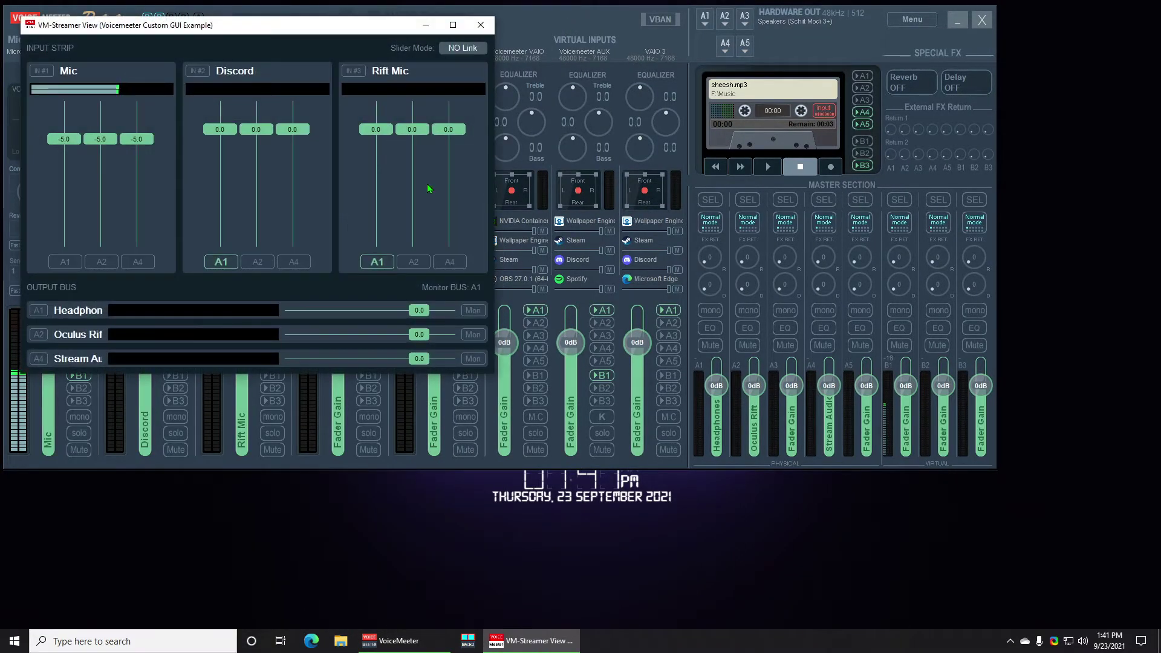
drag(330, 44, 957, 248)
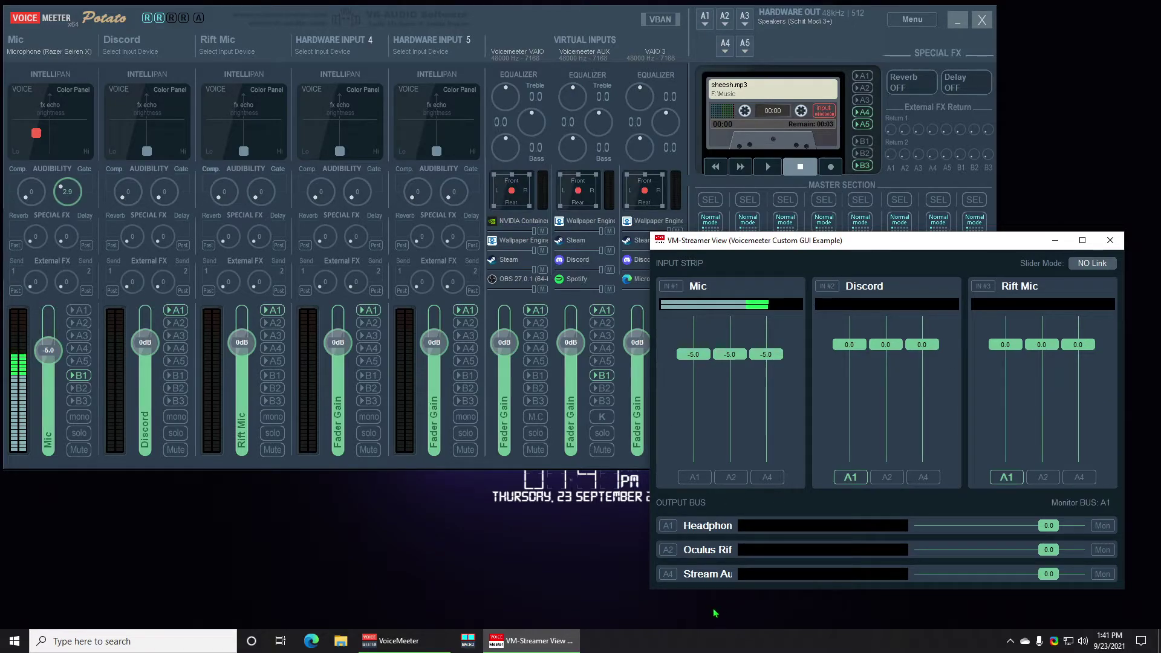
click(805, 54)
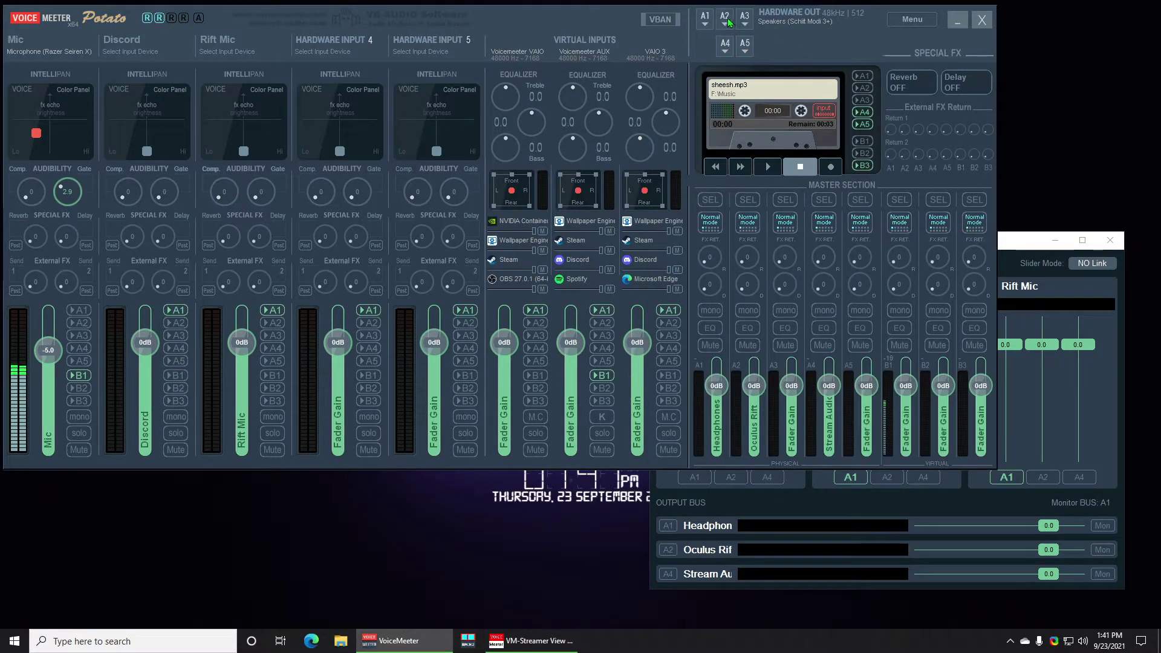
- Clear the Oculus Rift (A2) and Stream Audio (A4) bus names
right_click(755, 435)
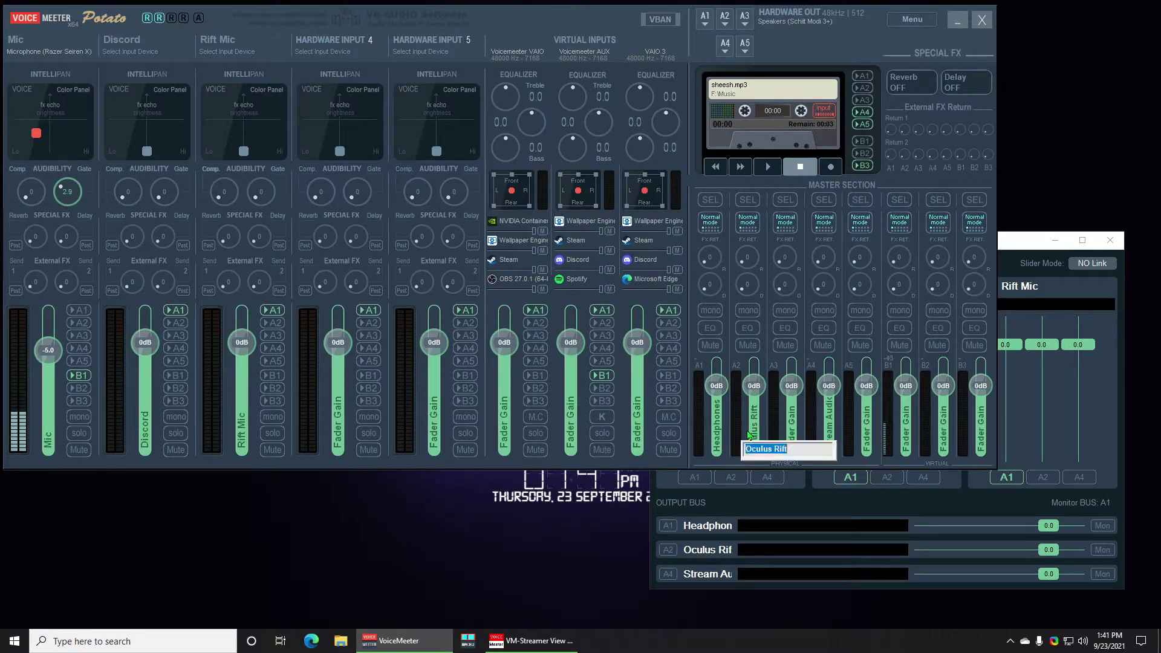
key(BackSpace)
key(Return)
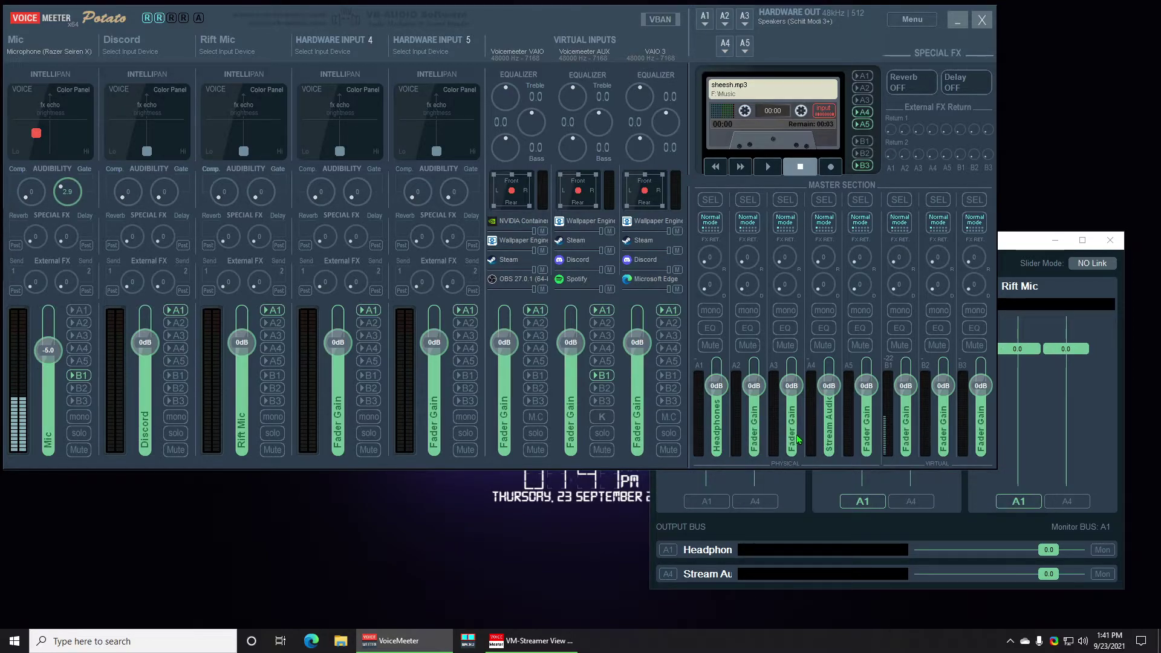
right_click(829, 434)
key(BackSpace)
key(Return)
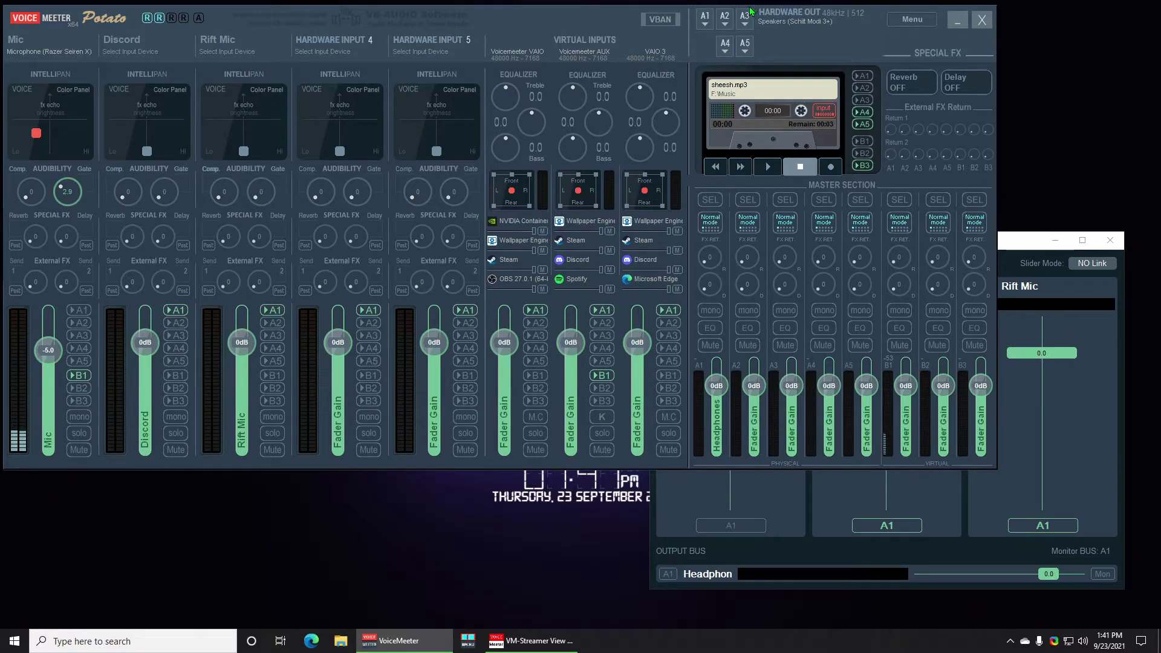
- Assign Headphones (Rift Audio) to A2 and the High Definition Audio speakers to A3
click(725, 27)
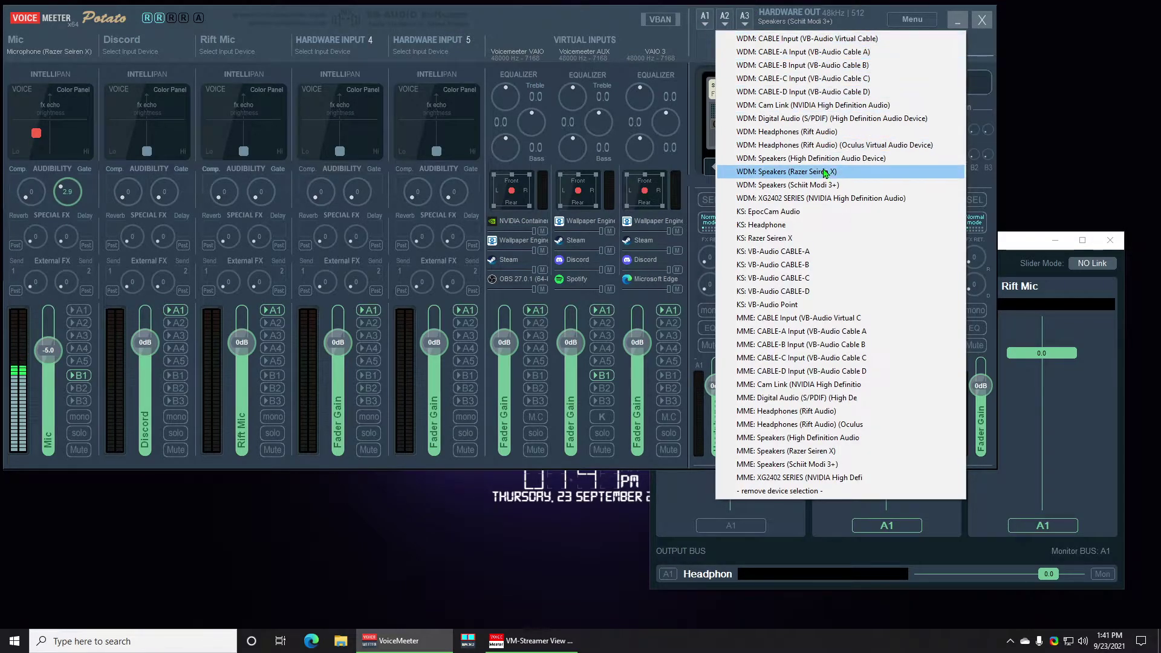
click(817, 131)
click(745, 22)
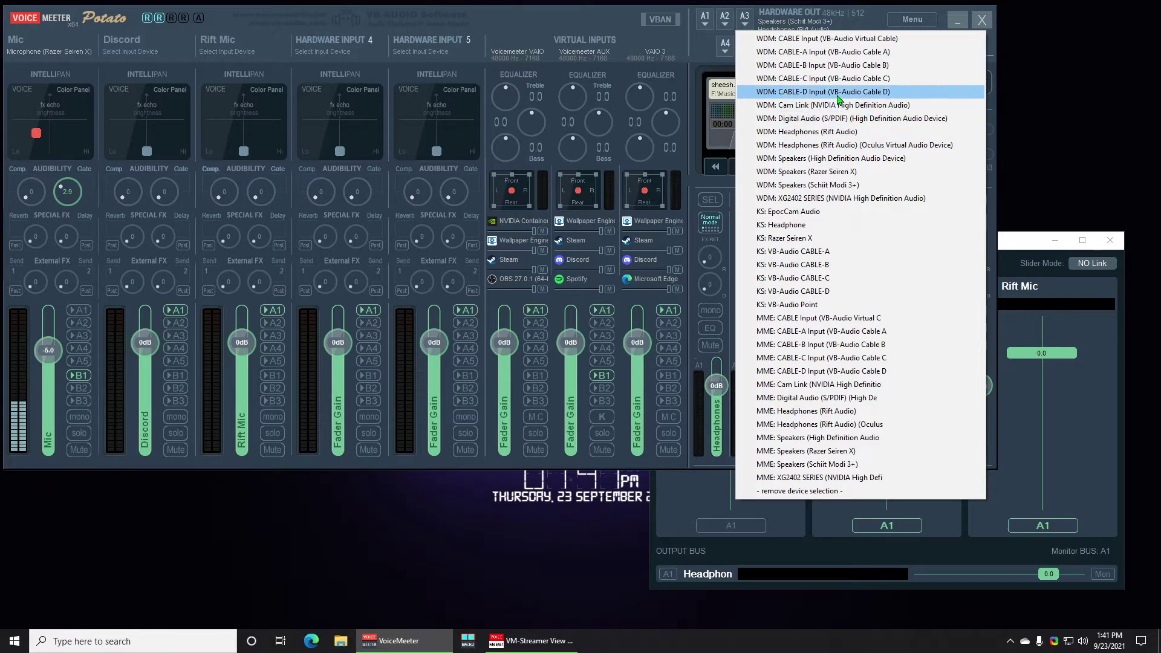
click(846, 159)
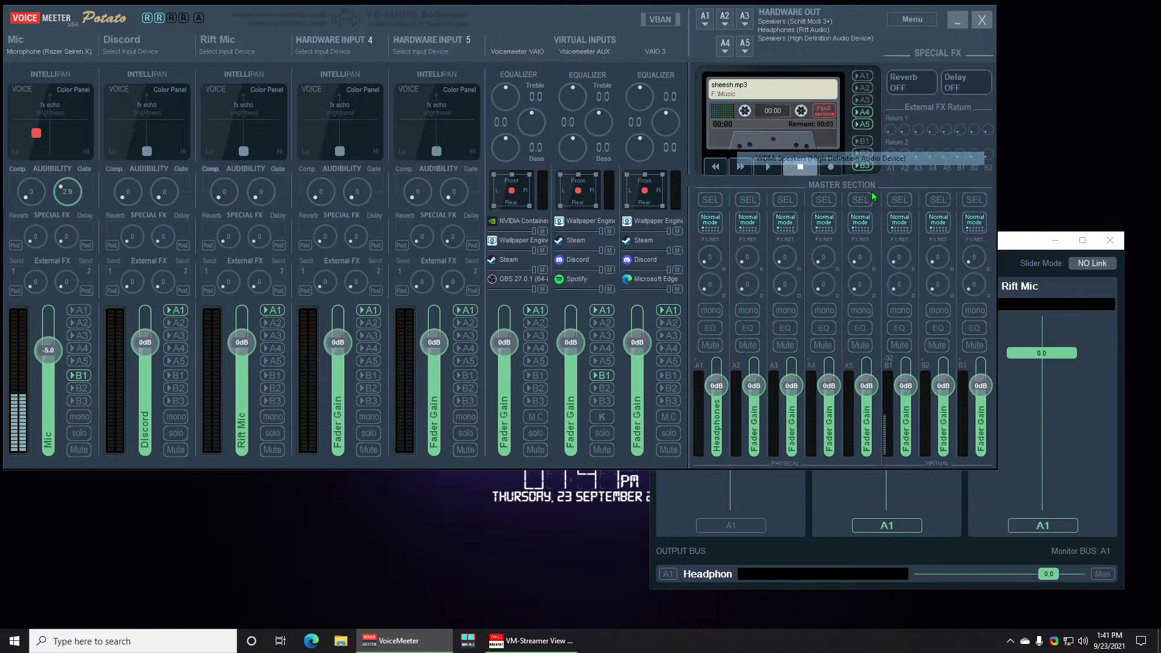
- Keep A1 as Headphones, name A2 'Rift' and A3 'Speakers', then check VM-Streamer View
right_click(716, 449)
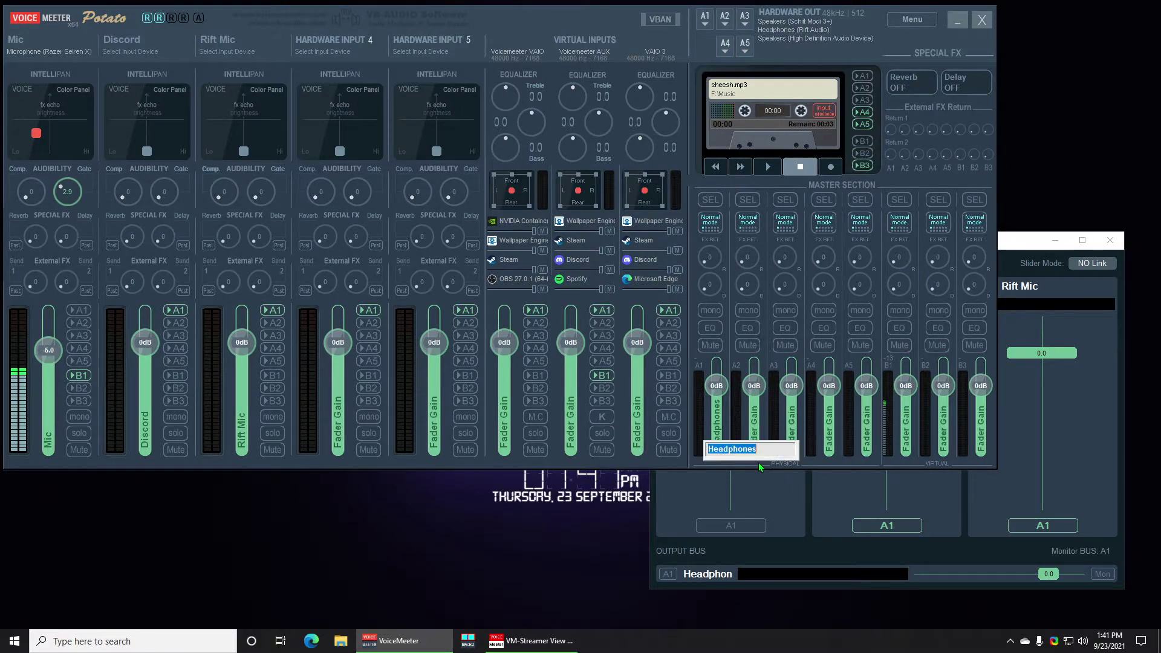
key(Escape)
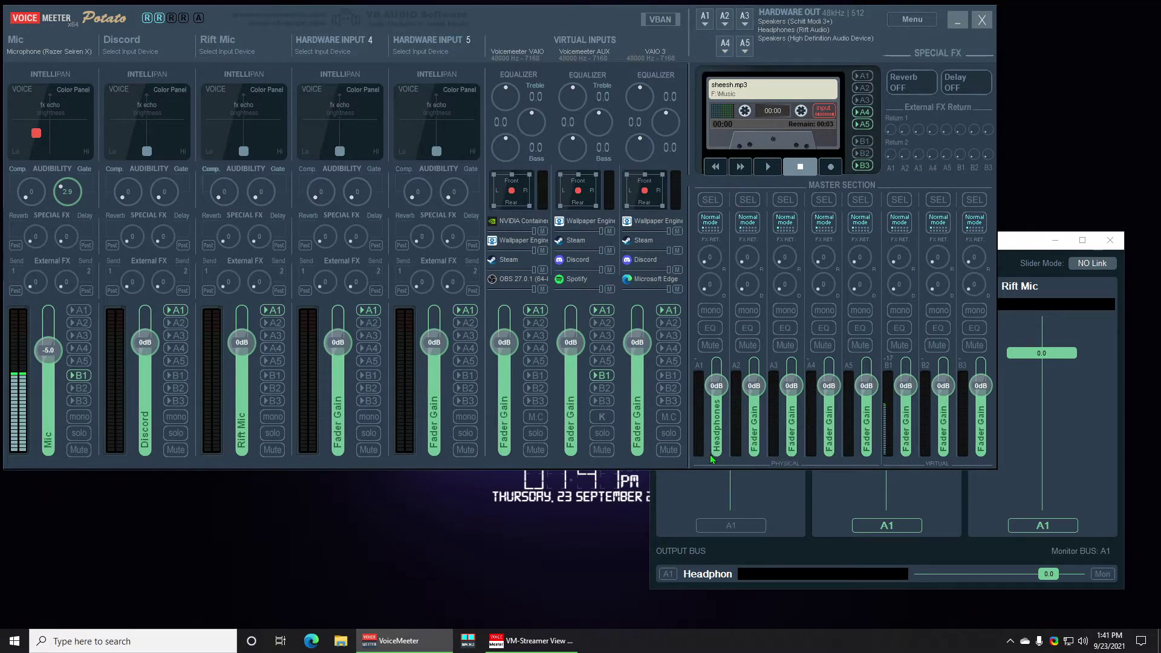
right_click(764, 434)
text(ift)
key(Return)
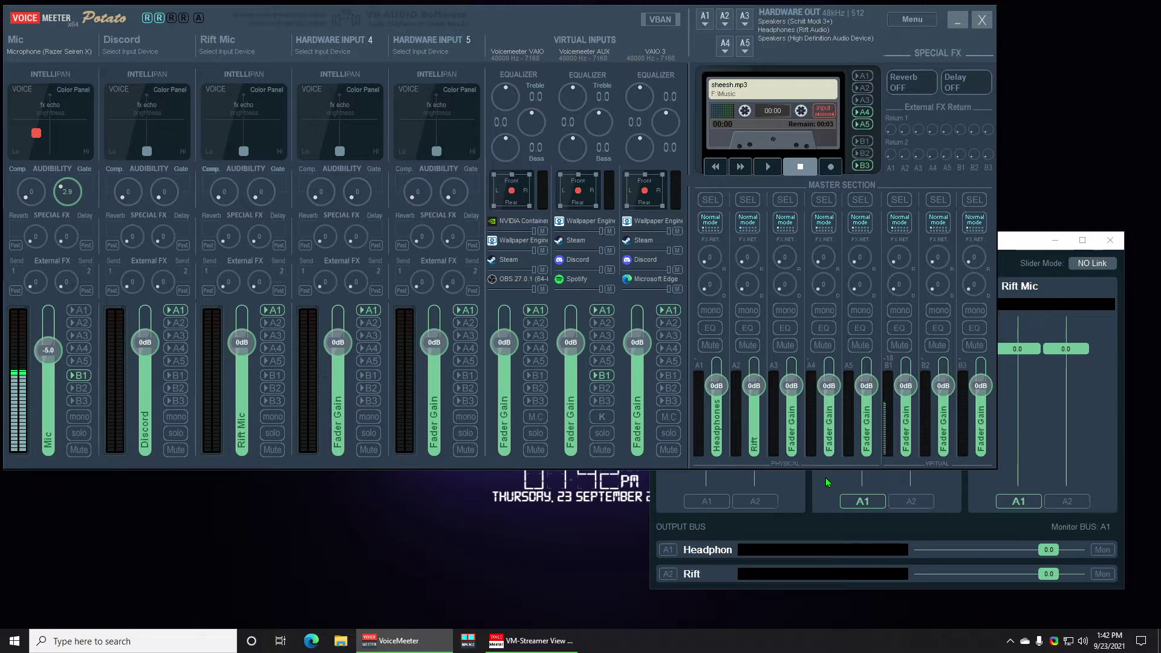
right_click(792, 431)
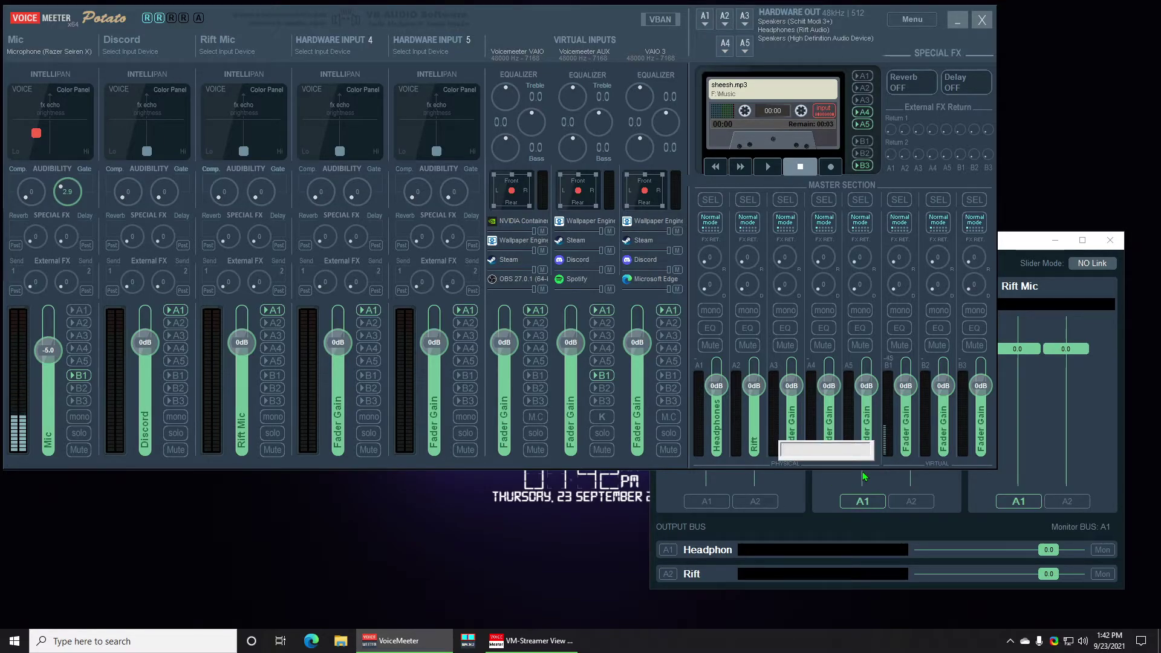
text(Speakers)
key(Return)
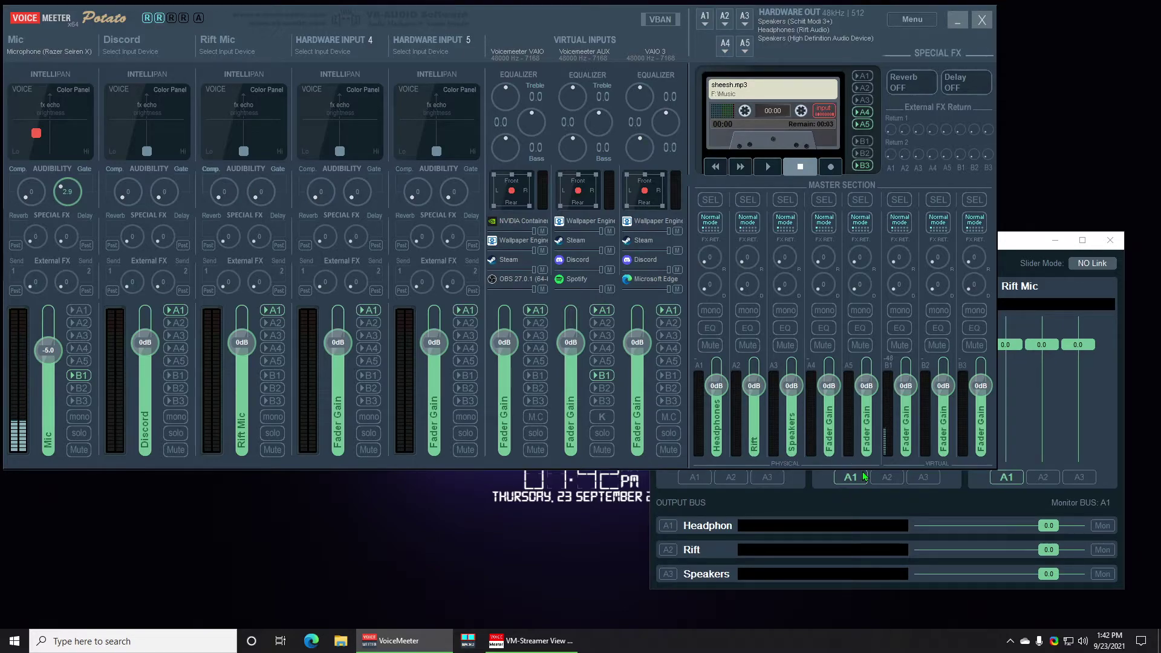
click(1009, 259)
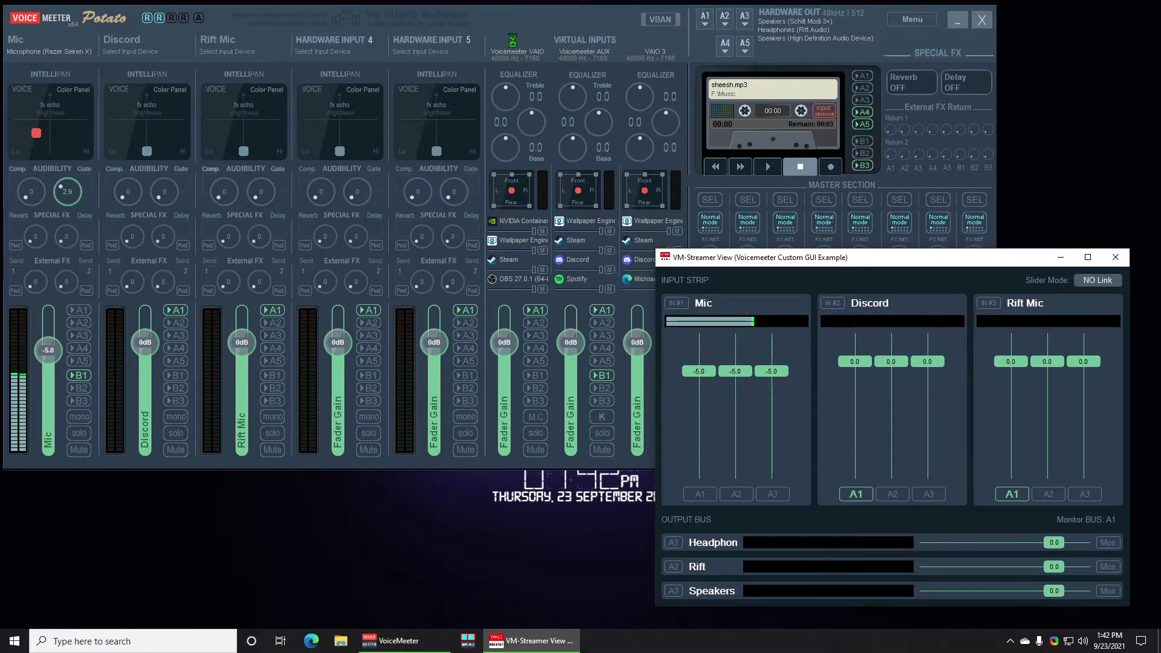
- Rename VAIO, AUX and VAIO 3 to 'Game/Desktop', 'Spotify' and 'Browser', then check VM-Streamer View
click(530, 44)
text(Game/Desktop)
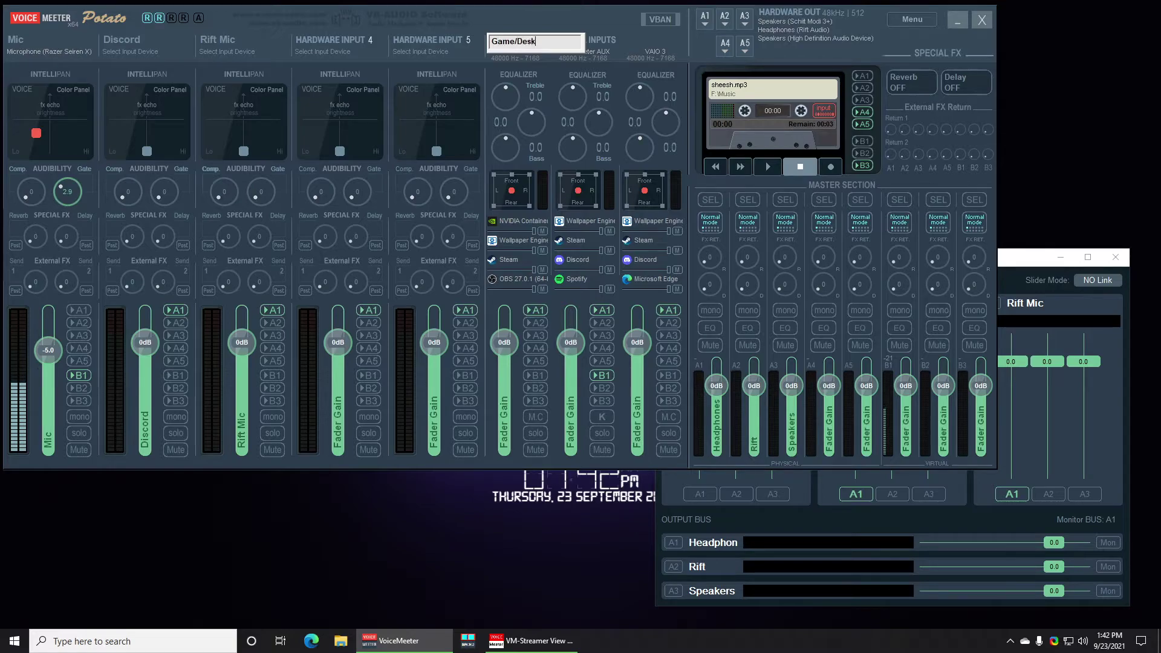
key(Return)
click(584, 56)
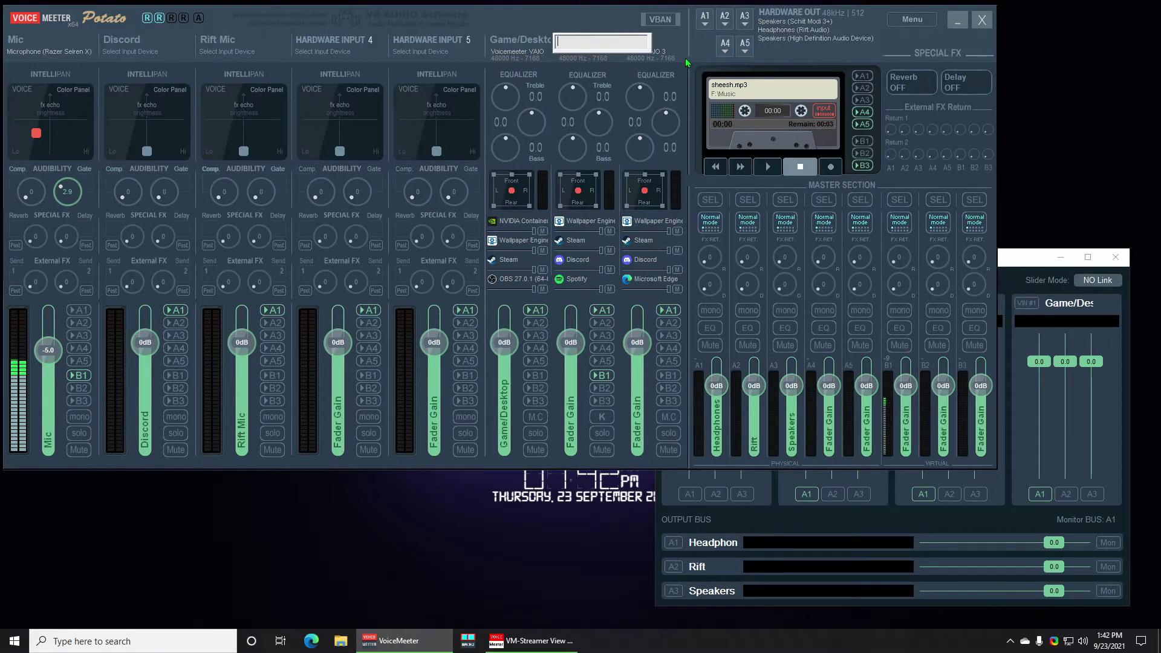
text(Spotify)
key(Return)
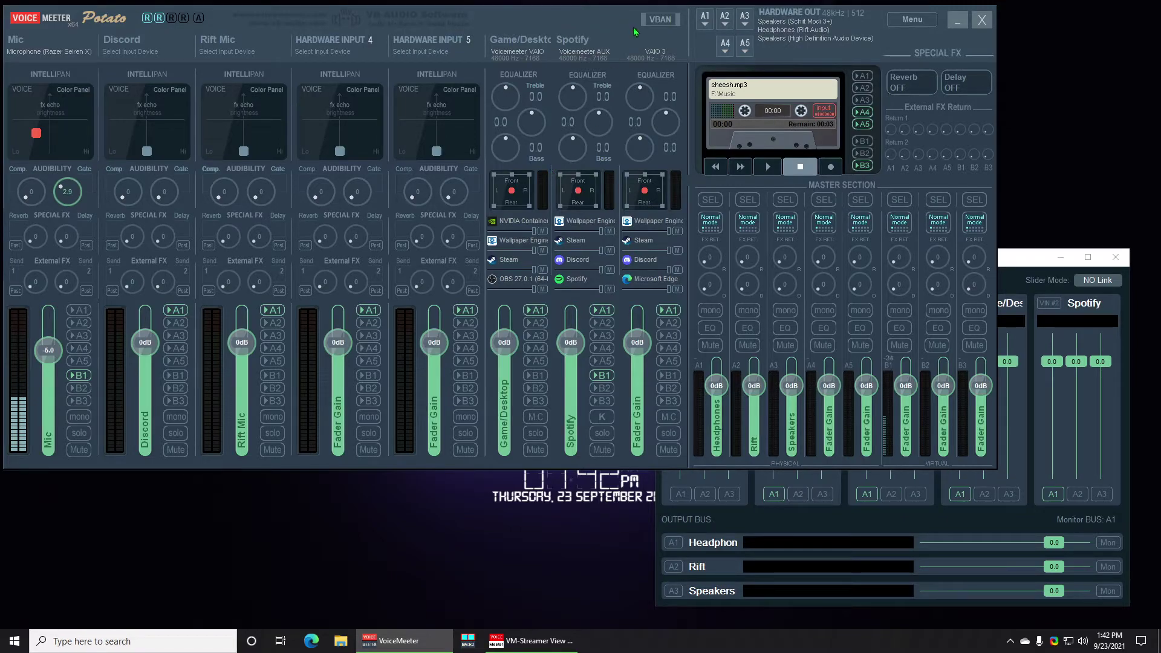
click(642, 41)
text(Browser)
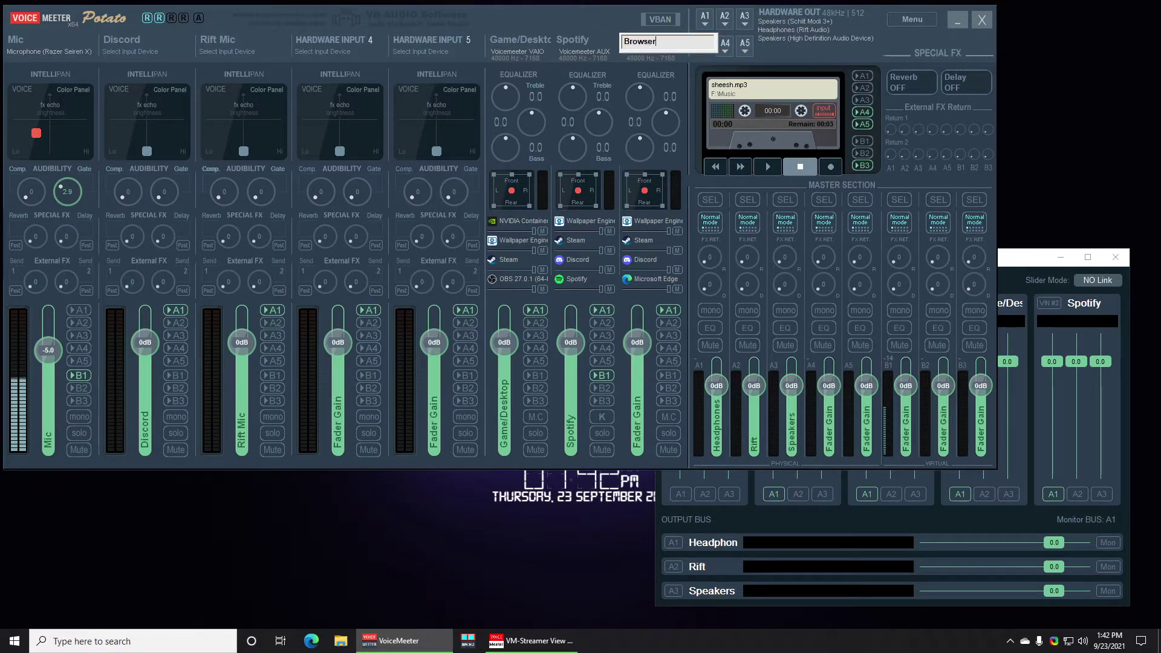
key(Return)
click(1028, 257)
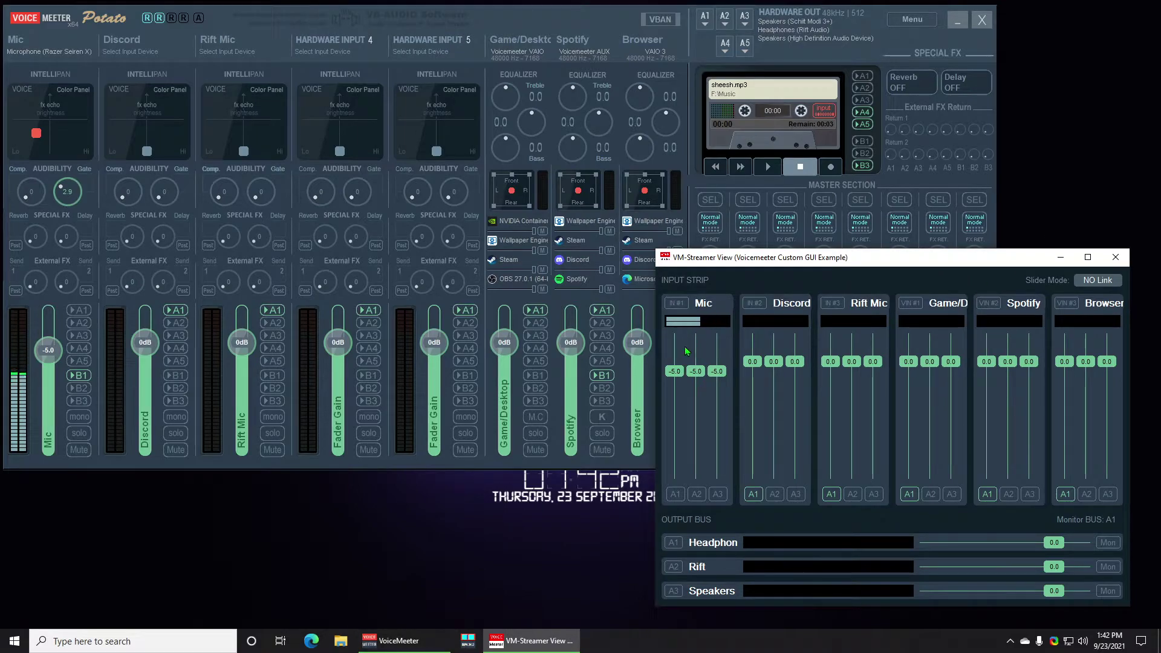